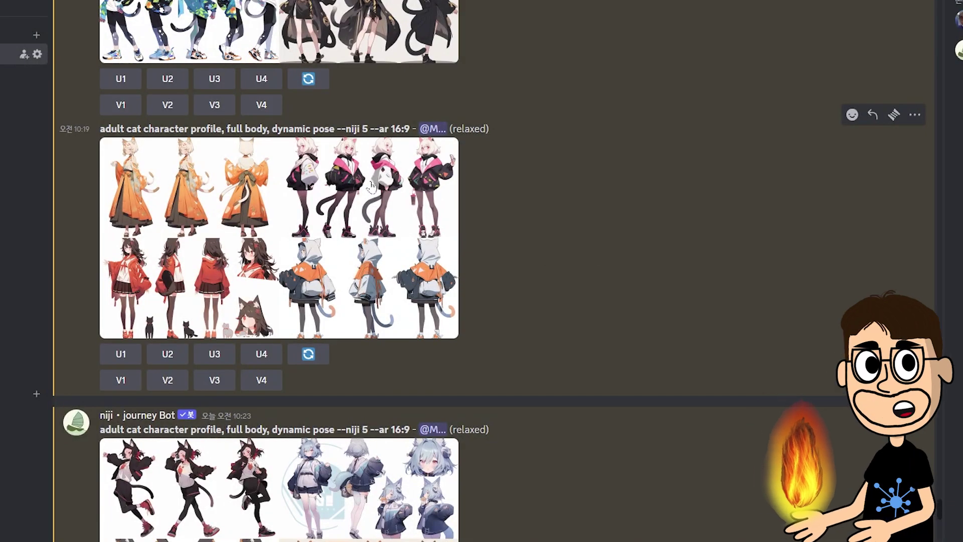
# Step: Inspect the 10:19 cat character grid and react to its message so the bot sends the separate images by direct message
pyautogui.click(461, 241)
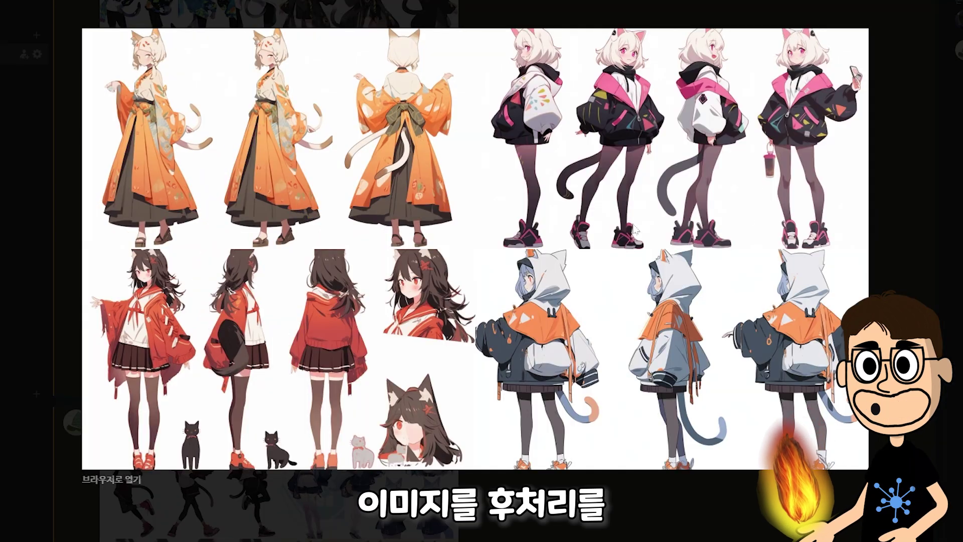
pyautogui.press('Escape')
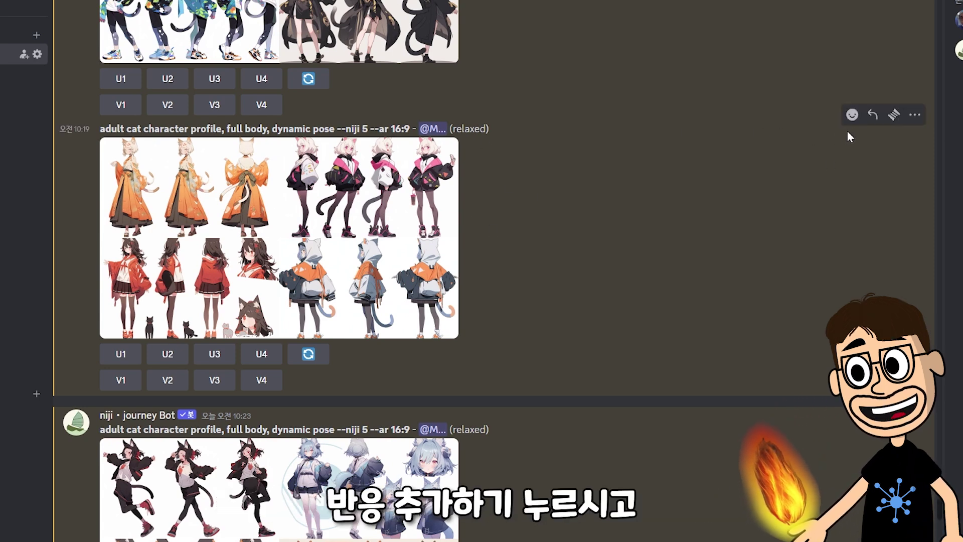
pyautogui.click(852, 114)
pyautogui.click(563, 178)
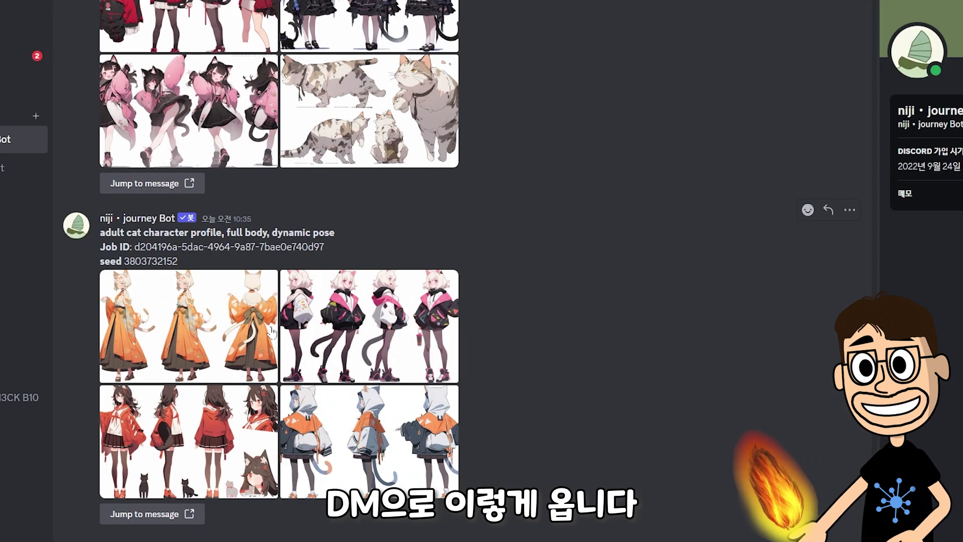
# Step: Save the full-size image of the white-haired cat girl in the black and pink jacket from the bot's direct message
pyautogui.click(357, 332)
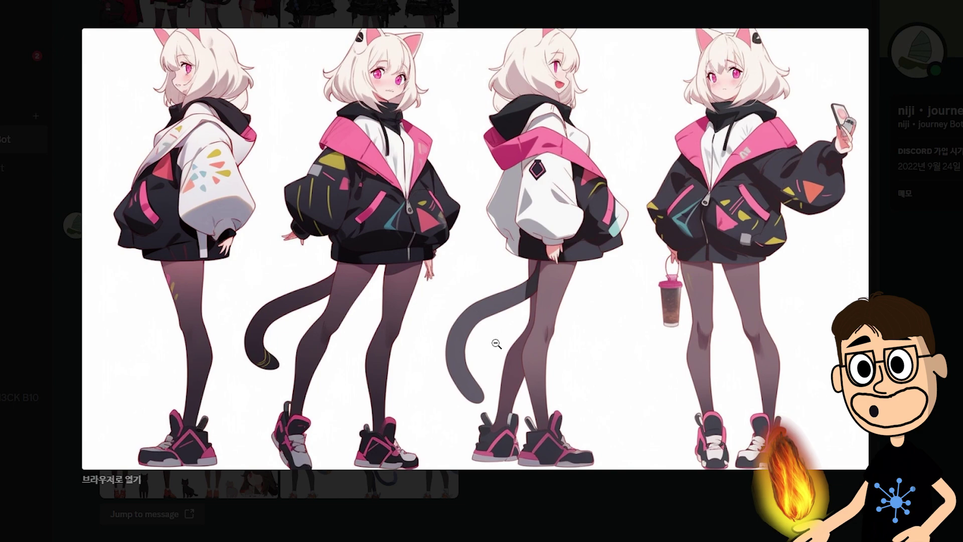
pyautogui.rightClick(420, 176)
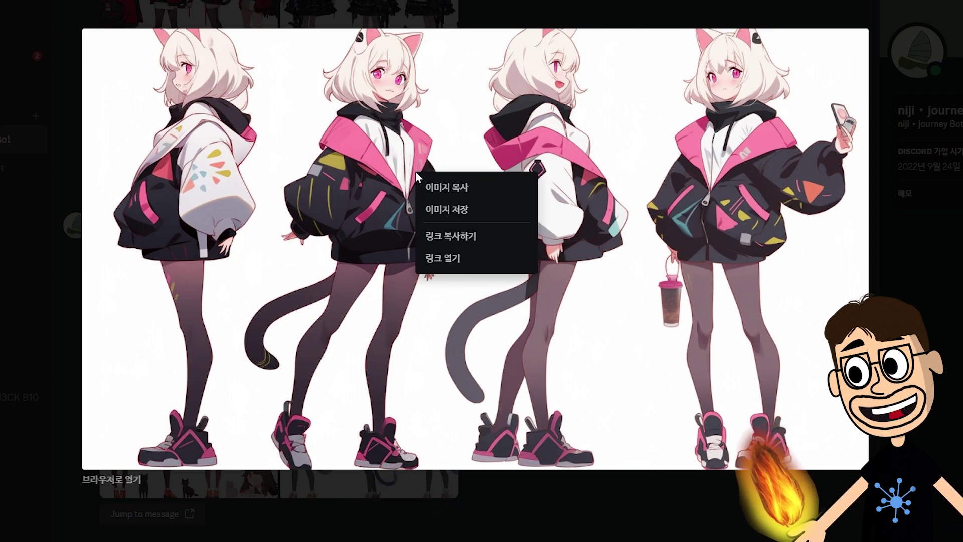
pyautogui.click(443, 209)
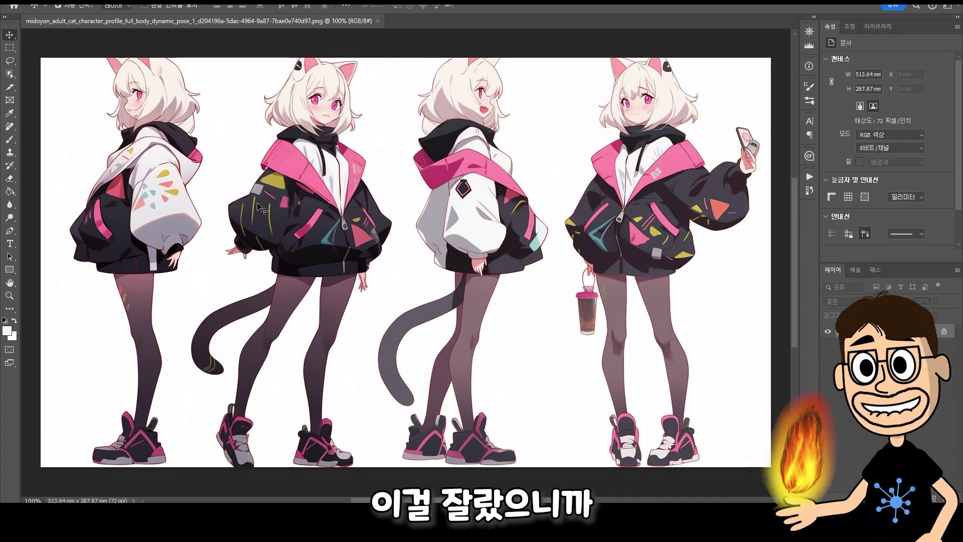
# Step: In Photoshop, extend the image's canvas above the heads and below the shoes to a height of about 327 mm
pyautogui.click(9, 308)
pyautogui.click(54, 319)
pyautogui.moveTo(406, 58); pyautogui.dragTo(406, 97)
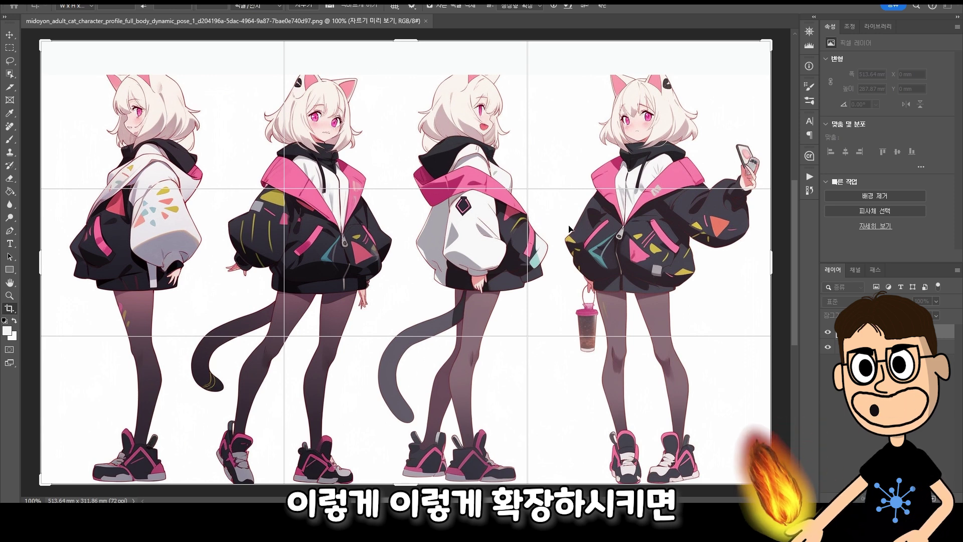
pyautogui.scroll(-1, 452, 464)
pyautogui.moveTo(421, 459); pyautogui.dragTo(421, 480)
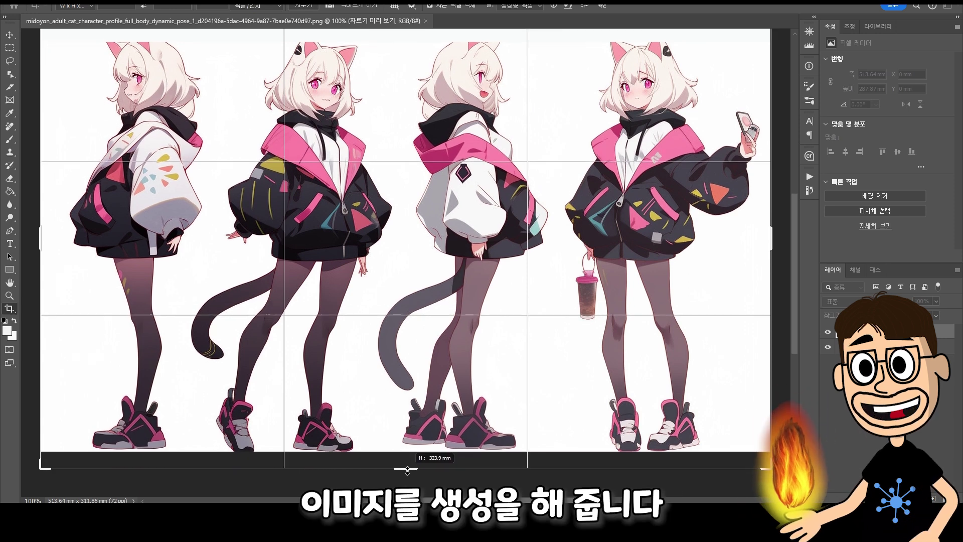
pyautogui.scroll(2, 466, 301)
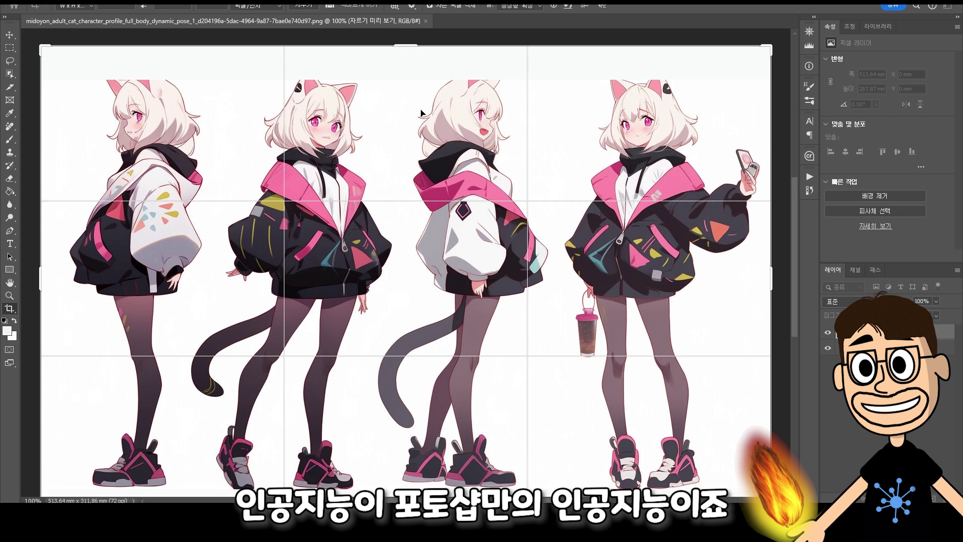
# Step: Fill the extended areas with Generative Expand using an empty prompt, compare the variations and keep the first one
pyautogui.press('Return')
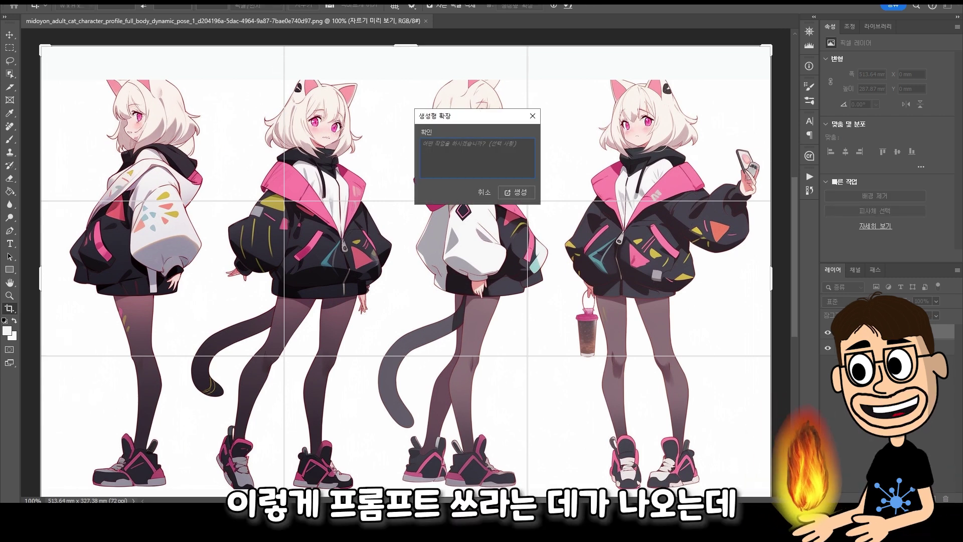
pyautogui.click(517, 193)
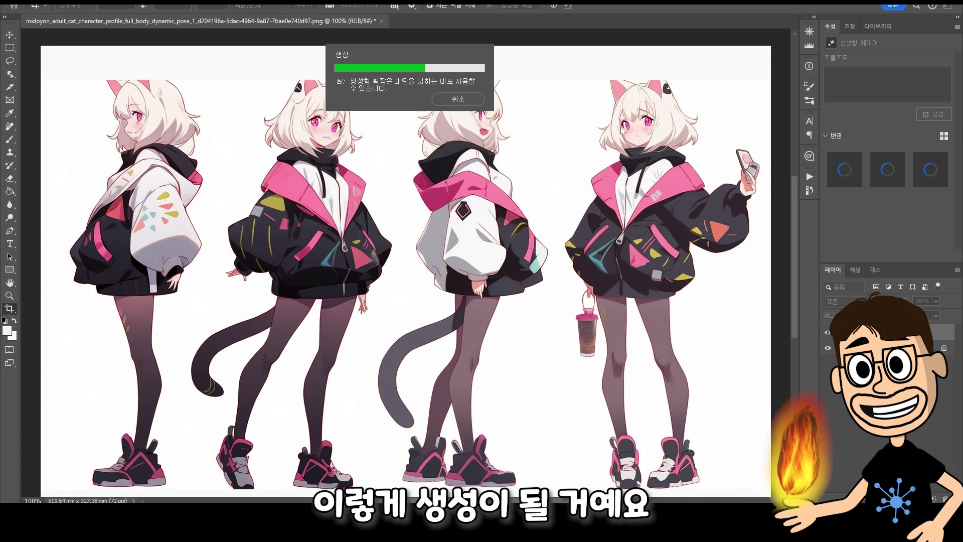
pyautogui.click(887, 171)
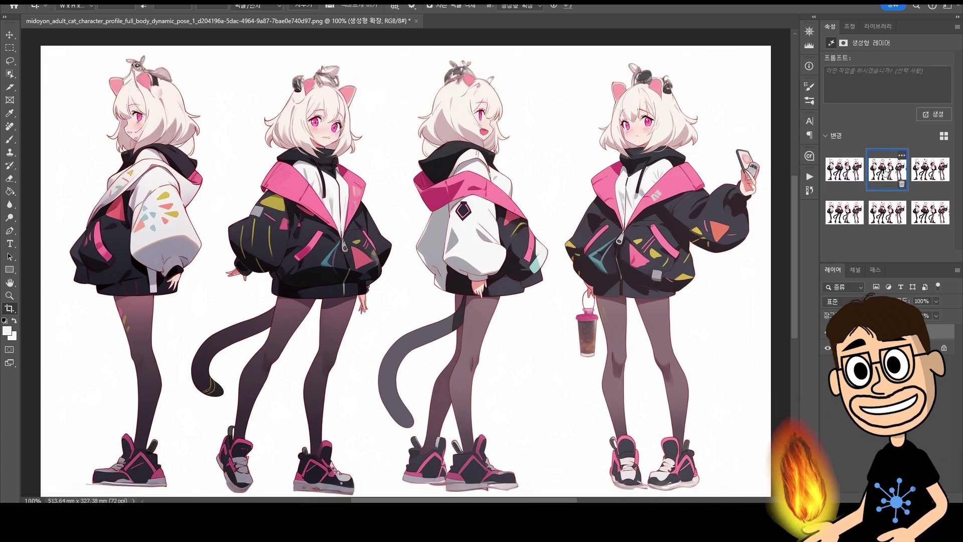
pyautogui.click(844, 169)
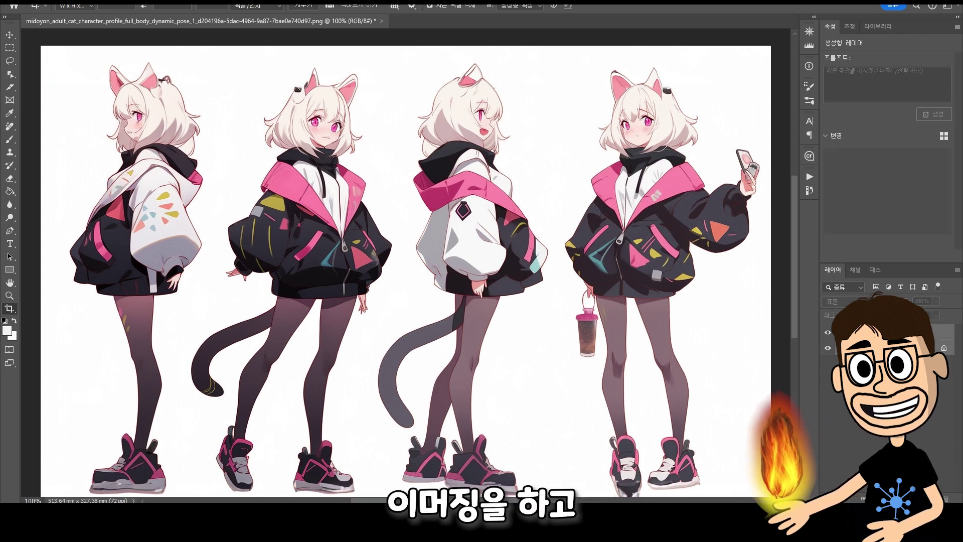
# Step: Merge the generated layer with the background and copy the first figure, outlined with the Lasso, into a new document
pyautogui.press('Delete')
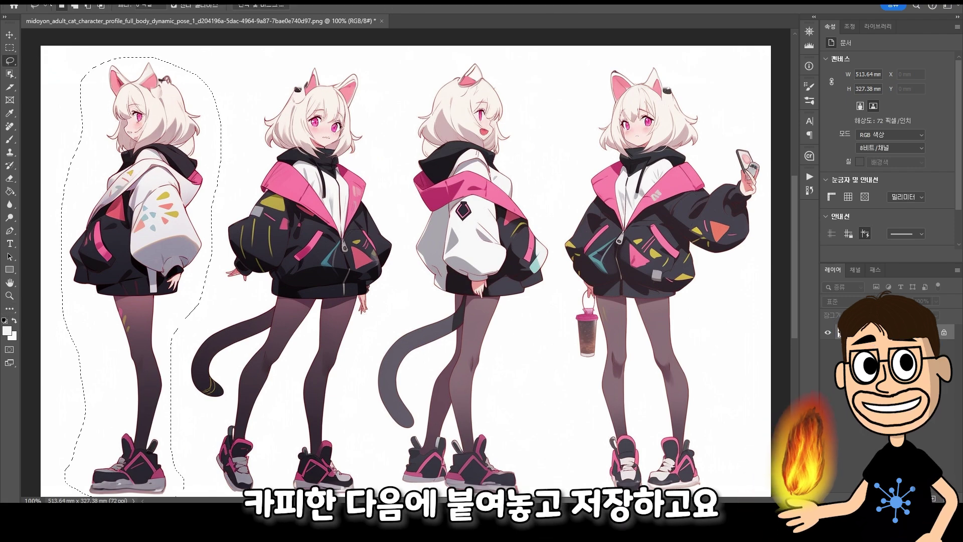
pyautogui.click(28, 1)
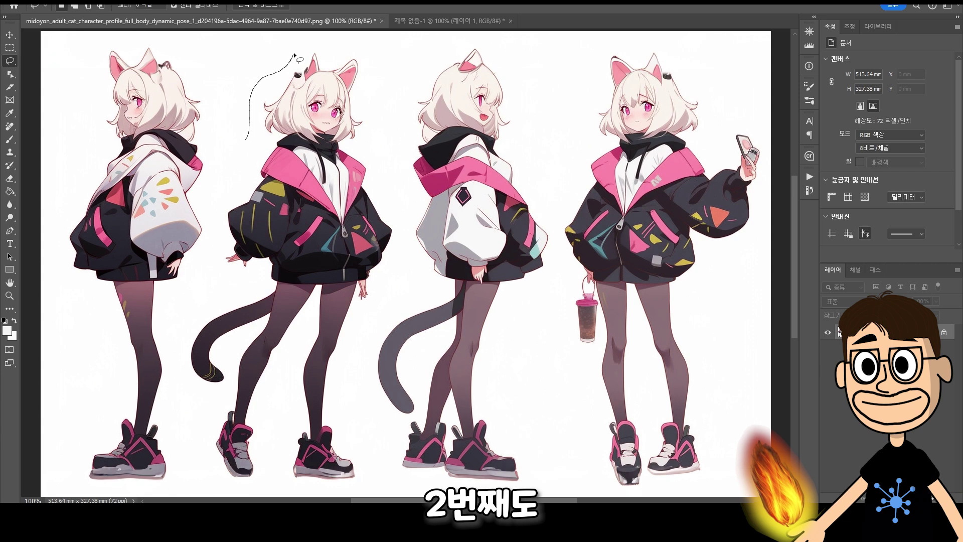
# Step: Outline the second figure with the Lasso and copy it into a new 452 x 909 pixel document
pyautogui.moveTo(295, 55)
pyautogui.mouseDown()
pyautogui.moveTo(370, 74)
pyautogui.moveTo(386, 153)
pyautogui.moveTo(360, 486)
pyautogui.moveTo(254, 496)
pyautogui.moveTo(209, 487)
pyautogui.moveTo(222, 187)
pyautogui.moveTo(249, 135)
pyautogui.mouseUp()
pyautogui.hotkey('ctrl', 'c')
pyautogui.hotkey('ctrl', 'n')
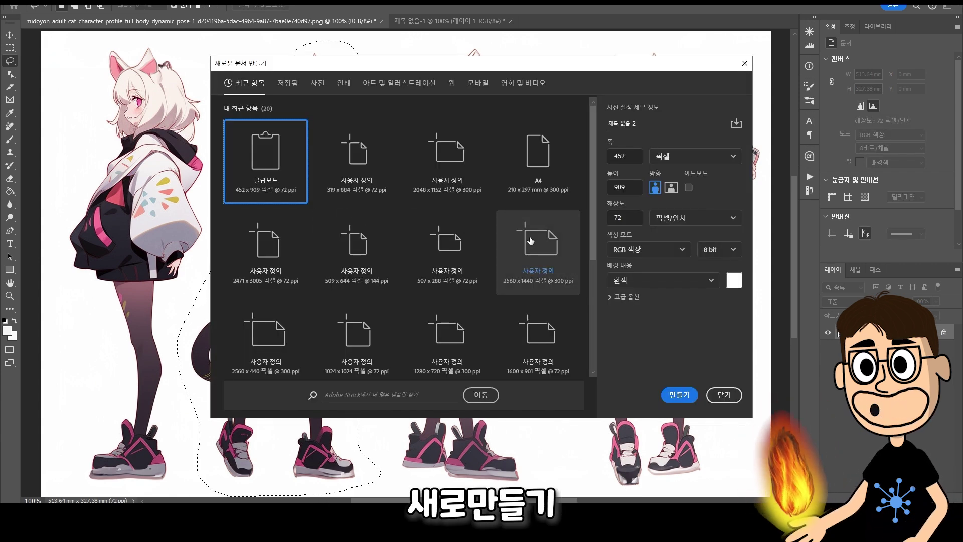
pyautogui.click(679, 394)
pyautogui.hotkey('ctrl', 'v')
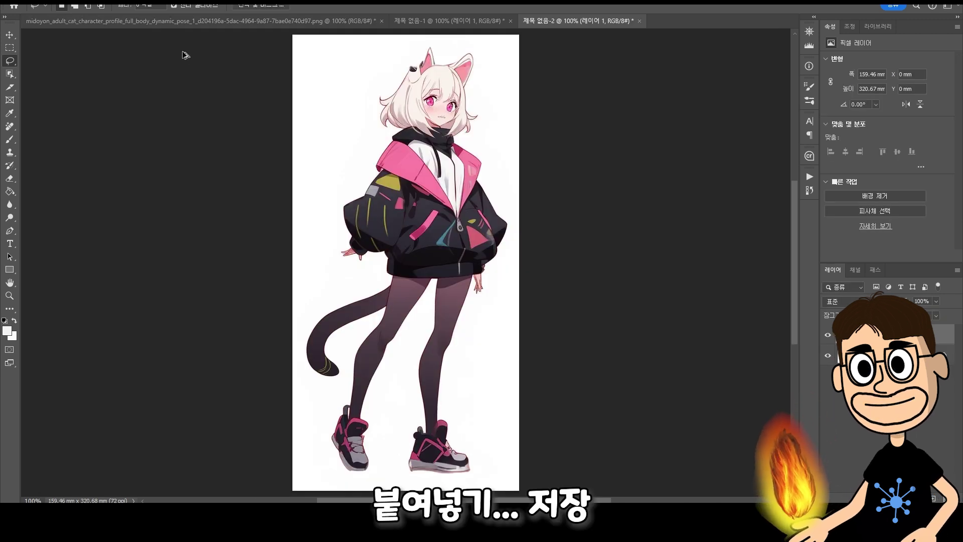
# Step: Export the second figure's document for web as a JPEG named catgirl-02
pyautogui.hotkey('ctrl', 'alt', 'shift', 's')
pyautogui.press('Return')
pyautogui.write('catgirl-01')
pyautogui.press('Delete')
pyautogui.write('2')
pyautogui.press('Return')
# Step: Copy the lassoed third figure from the character sheet into a new clipboard-sized document and export it as a JPEG to the Downloads folder
pyautogui.hotkey('ctrl', 'Tab')
pyautogui.moveTo(410, 109)
pyautogui.mouseDown()
pyautogui.moveTo(459, 45)
pyautogui.moveTo(529, 76)
pyautogui.moveTo(538, 156)
pyautogui.moveTo(553, 196)
pyautogui.moveTo(530, 483)
pyautogui.mouseUp()
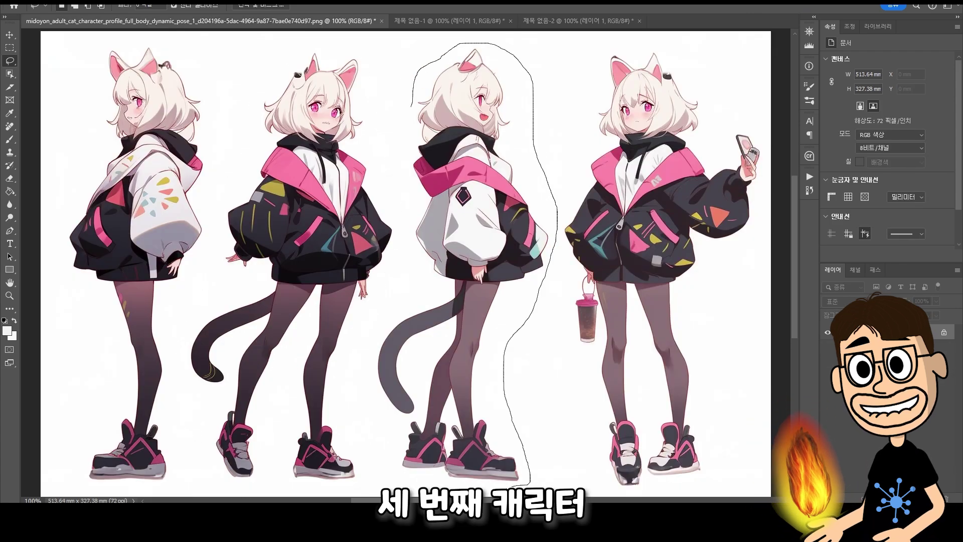
pyautogui.moveTo(402, 480)
pyautogui.mouseDown()
pyautogui.moveTo(371, 402)
pyautogui.moveTo(410, 108)
pyautogui.mouseUp()
pyautogui.hotkey('ctrl', 'c')
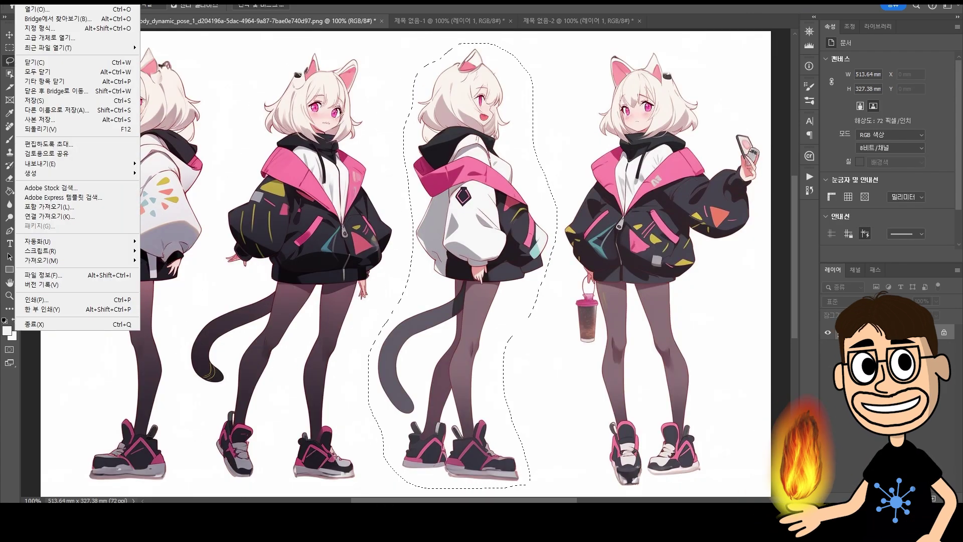
pyautogui.hotkey('ctrl', 'n')
pyautogui.press('Return')
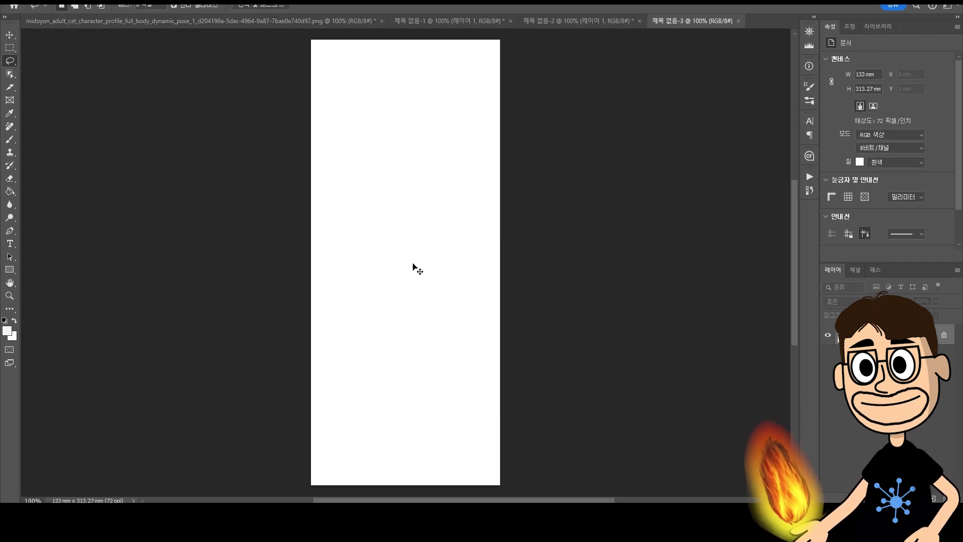
pyautogui.hotkey('ctrl', 'v')
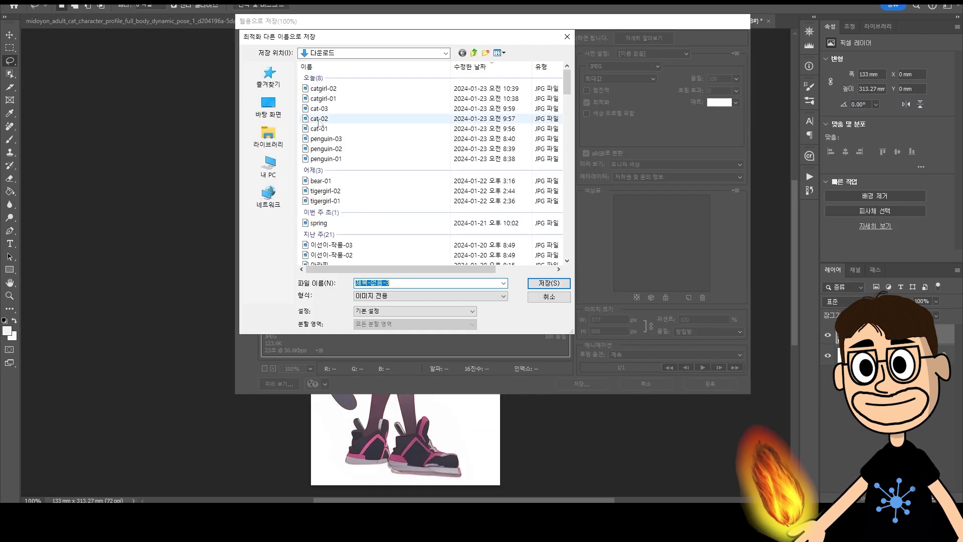
pyautogui.click(331, 86)
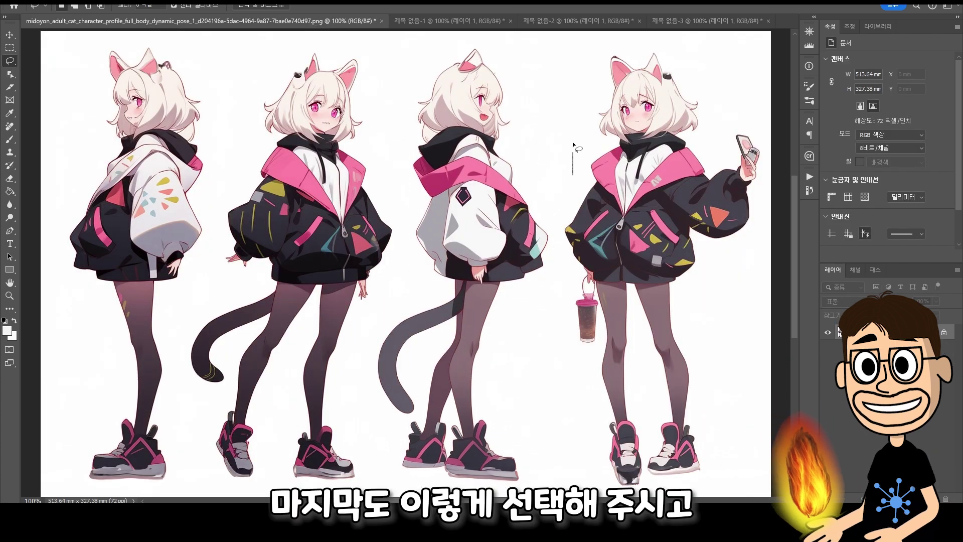
# Step: Copy the lassoed fourth figure, holding the cup and phone, into a new clipboard-sized document and export it for web
pyautogui.moveTo(572, 175)
pyautogui.mouseDown()
pyautogui.moveTo(596, 74)
pyautogui.moveTo(768, 147)
pyautogui.moveTo(758, 277)
pyautogui.moveTo(564, 383)
pyautogui.moveTo(559, 264)
pyautogui.moveTo(576, 172)
pyautogui.mouseUp()
pyautogui.hotkey('alt', 'f')
pyautogui.press('Escape')
pyautogui.hotkey('ctrl', 'c')
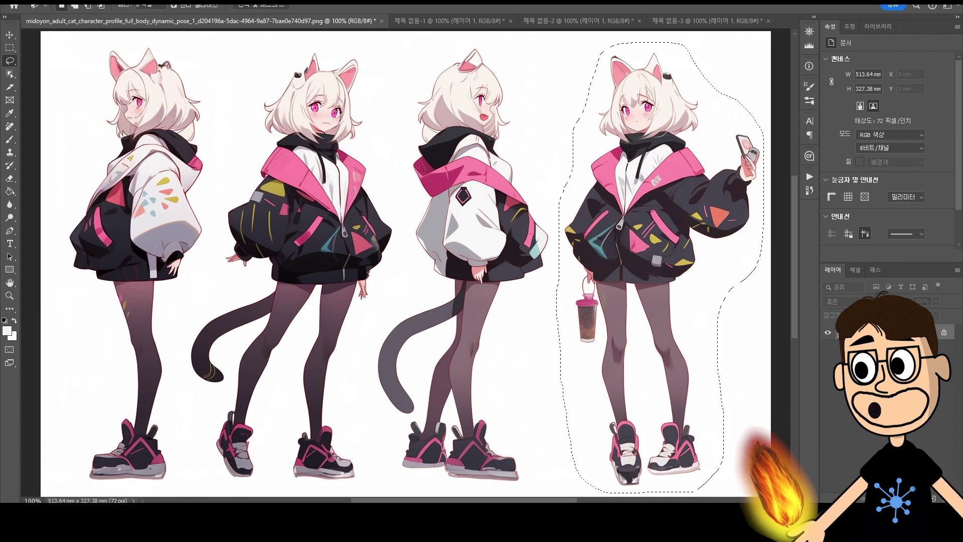
pyautogui.hotkey('ctrl', 'n')
pyautogui.press('Return')
pyautogui.hotkey('ctrl', 'v')
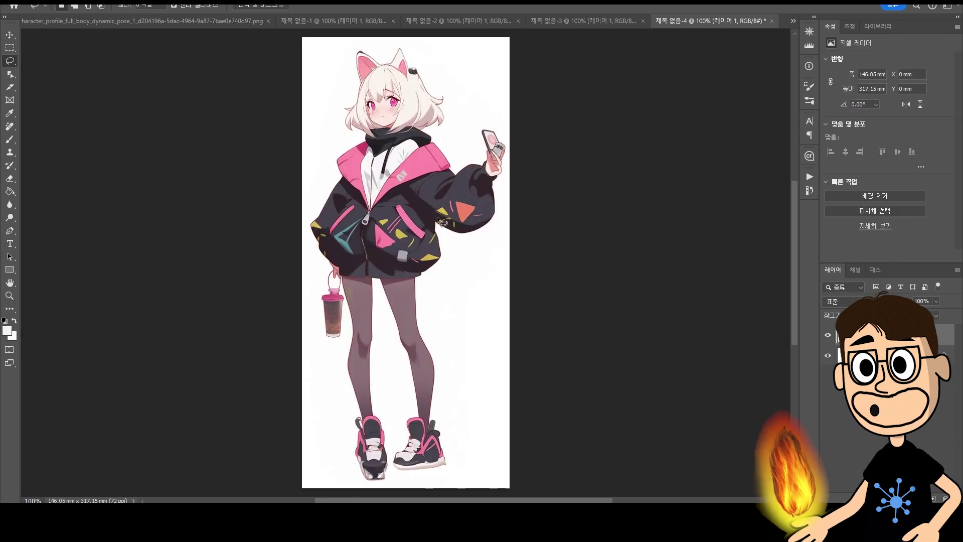
pyautogui.hotkey('ctrl', 'alt', 'shift', 's')
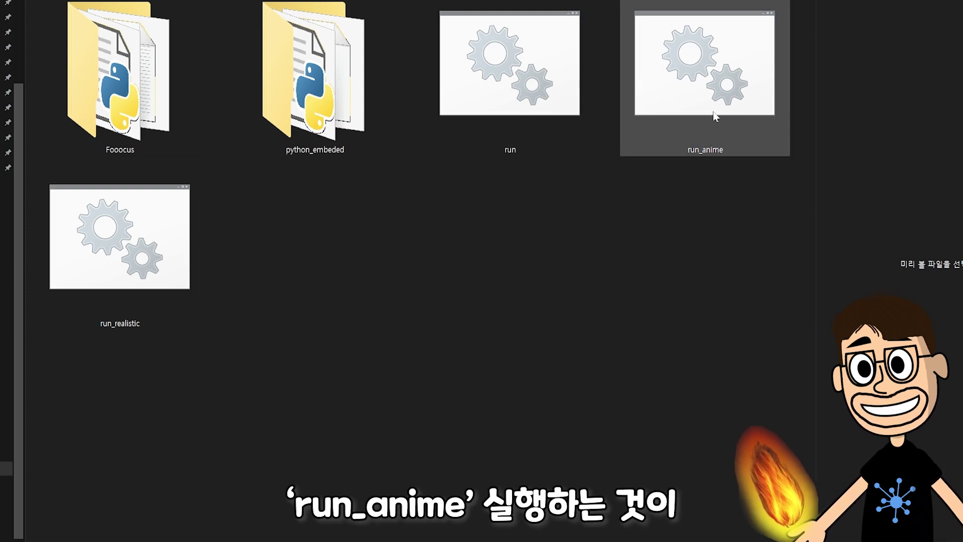
# Step: Launch Fooocus with the run_anime file and enable Input Image
pyautogui.click(715, 53)
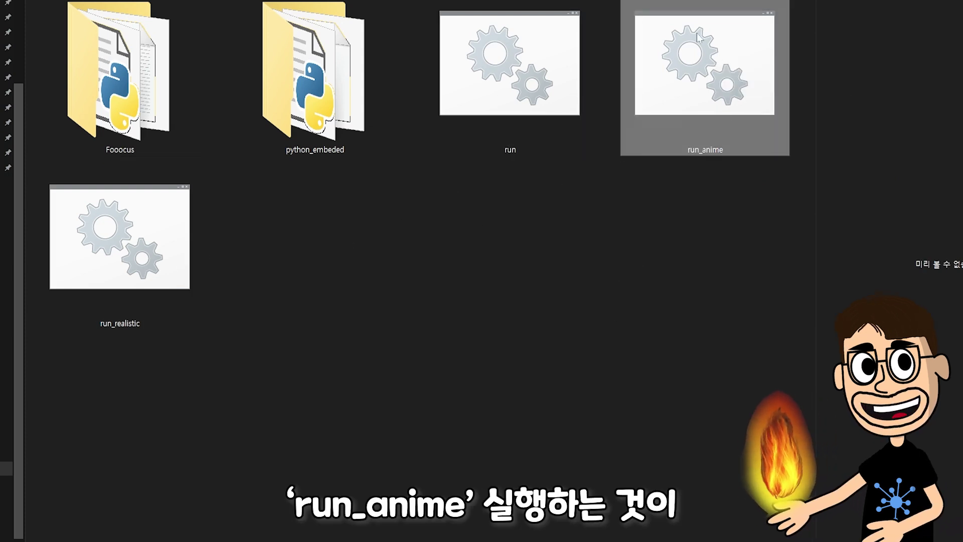
pyautogui.doubleClick(708, 81)
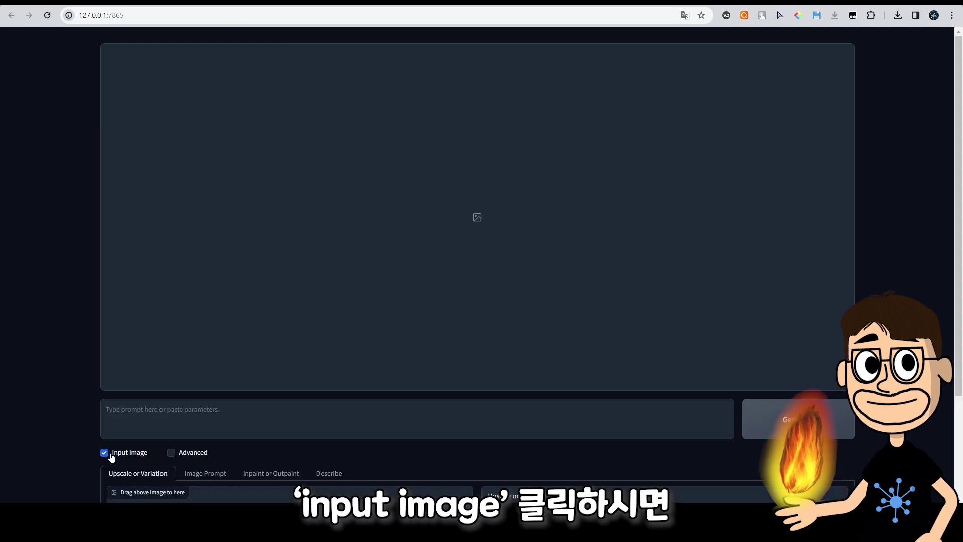
# Step: Load the fourth figure's image as the Upscale or Variation input and generate a Vary (Subtle) variation with an empty prompt
pyautogui.scroll(-3, 88, 428)
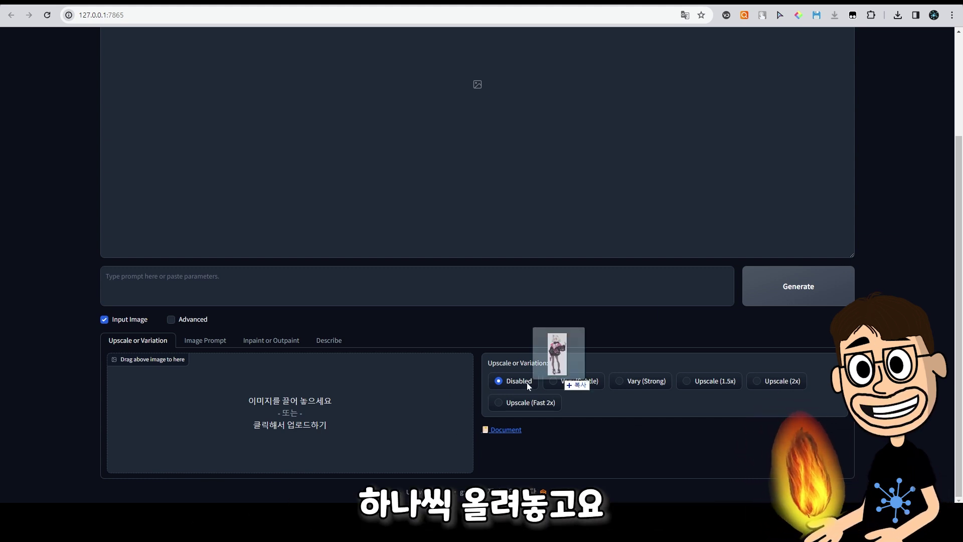
pyautogui.moveTo(561, 357); pyautogui.dragTo(292, 375)
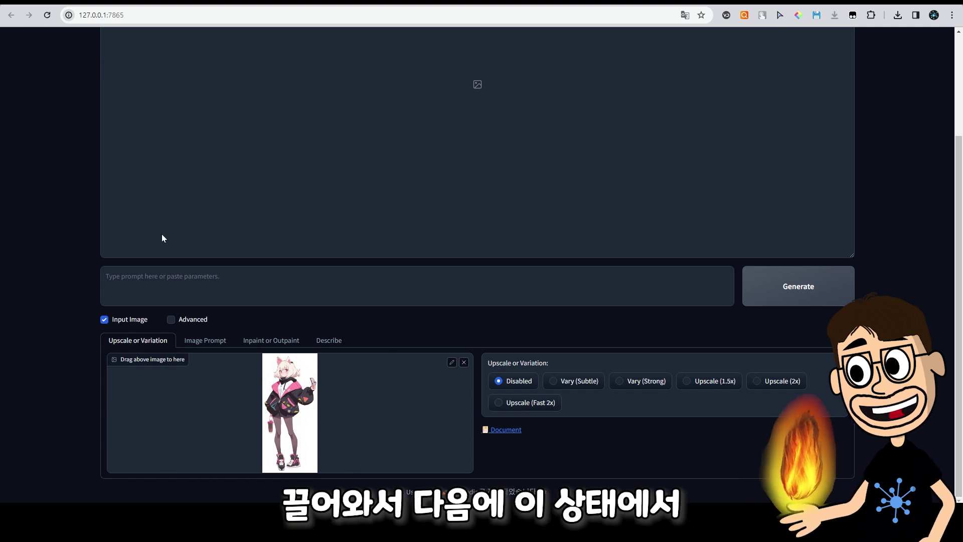
pyautogui.click(552, 383)
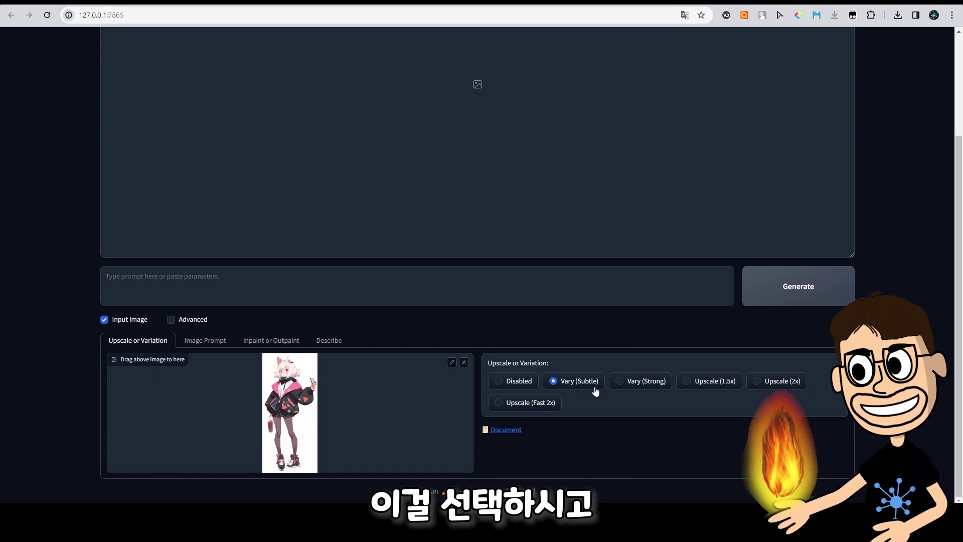
pyautogui.click(791, 291)
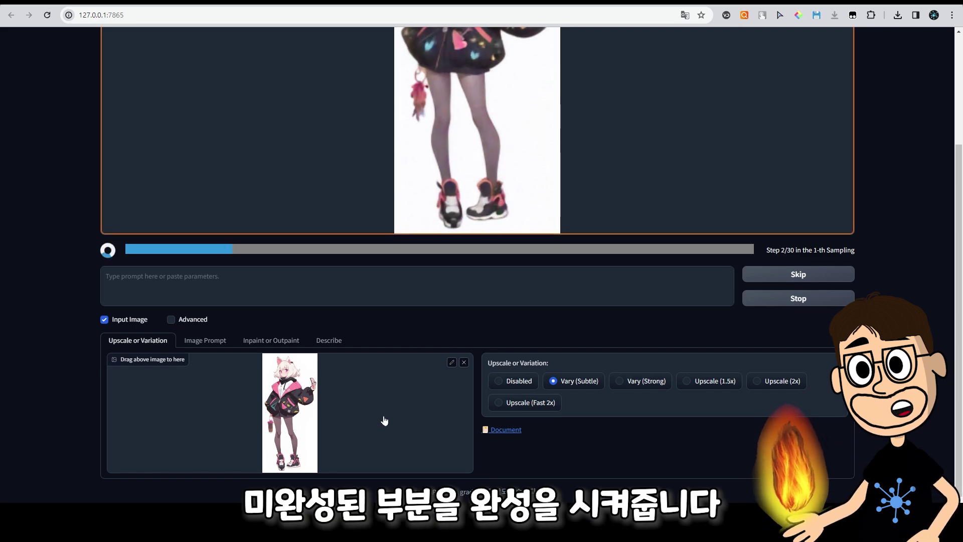
pyautogui.scroll(3, 385, 422)
pyautogui.scroll(-3, 429, 385)
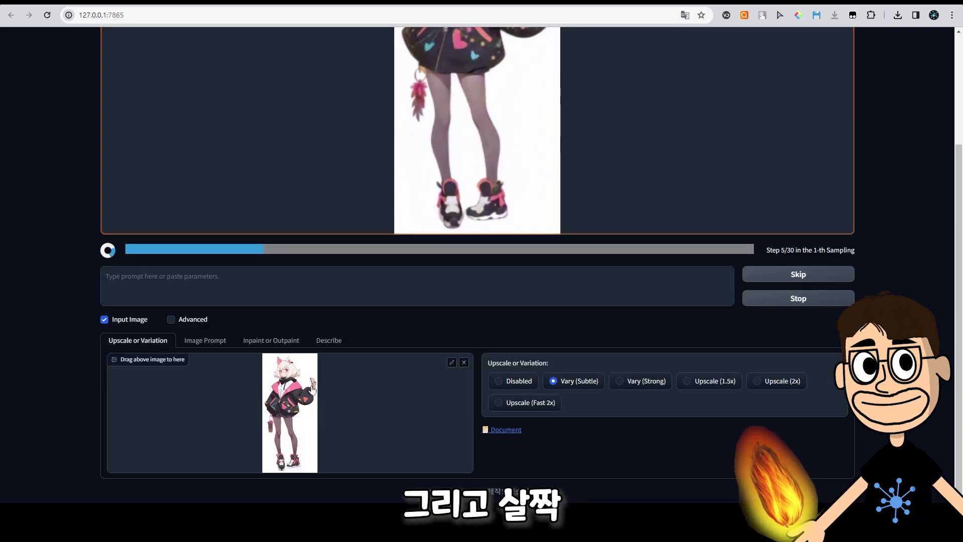
pyautogui.scroll(2, 429, 383)
pyautogui.scroll(-2, 401, 381)
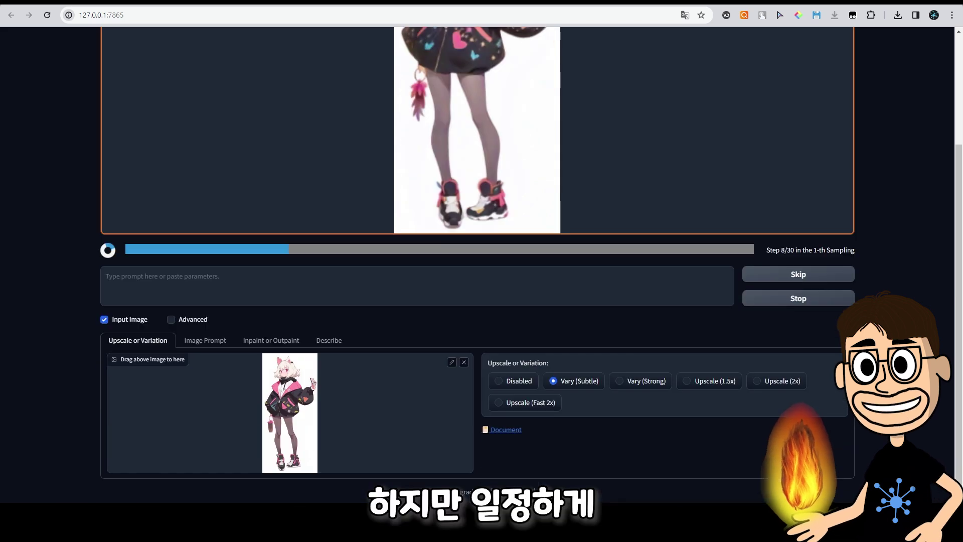
pyautogui.scroll(3, 327, 361)
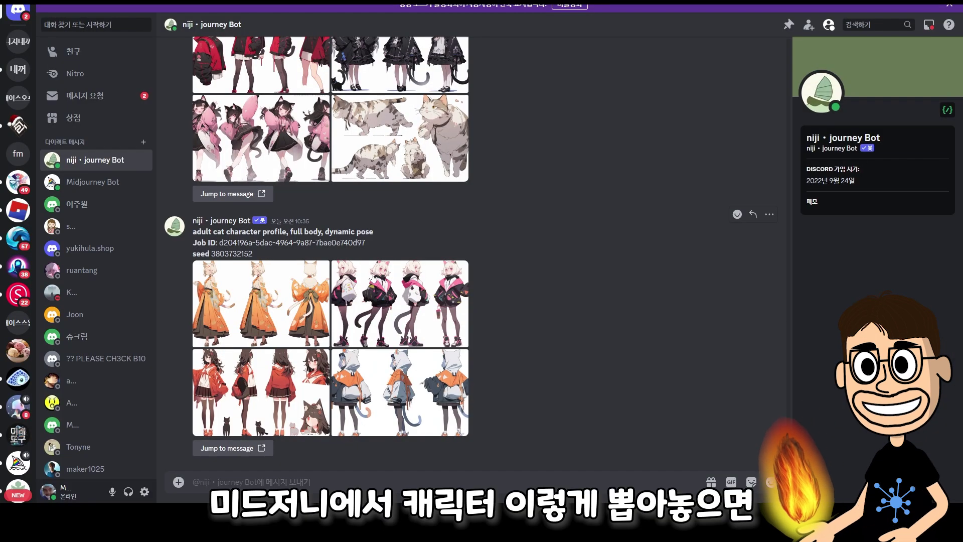
pyautogui.click(411, 313)
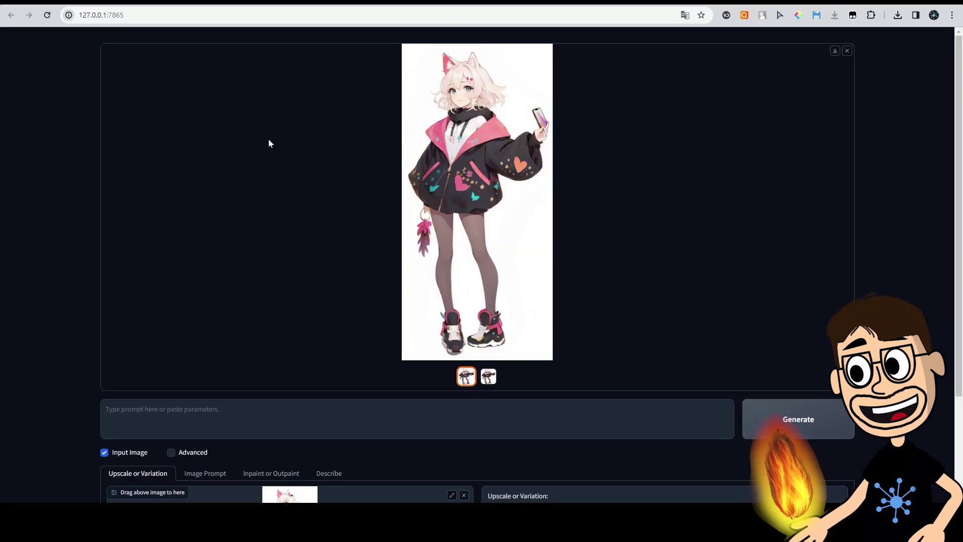
# Step: Compare the two generated variations of the fourth figure by alternating between them at full size
pyautogui.click(489, 376)
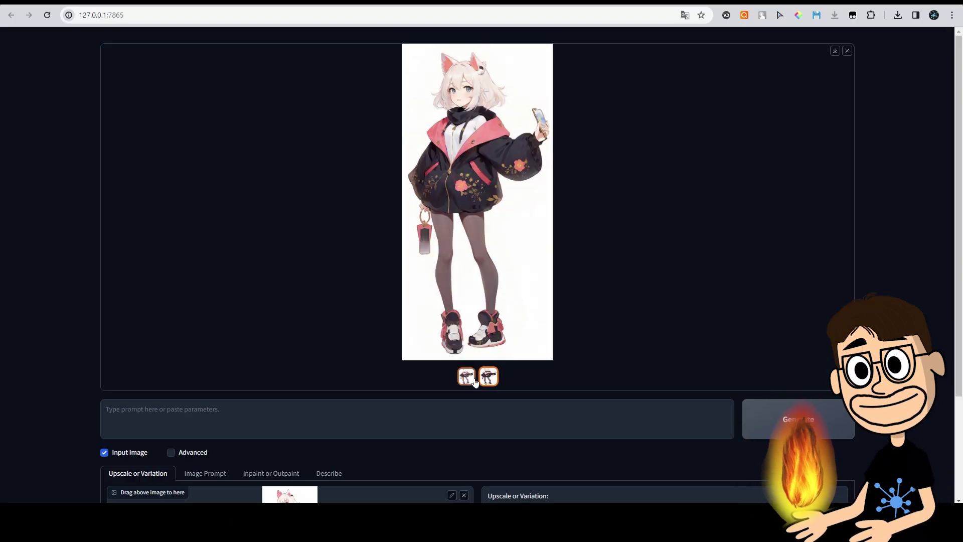
pyautogui.click(467, 376)
pyautogui.click(489, 380)
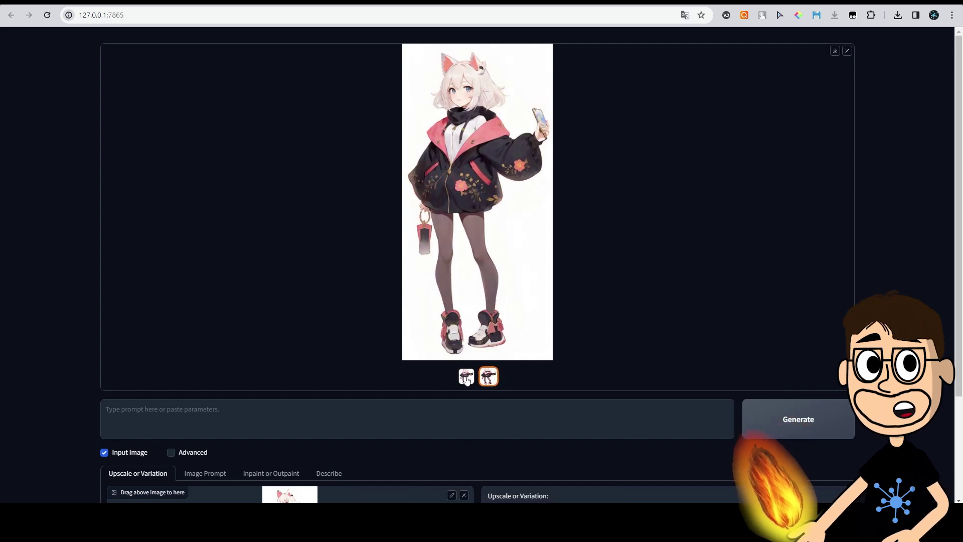
pyautogui.click(472, 379)
pyautogui.click(483, 378)
pyautogui.click(470, 379)
pyautogui.click(486, 379)
pyautogui.click(469, 380)
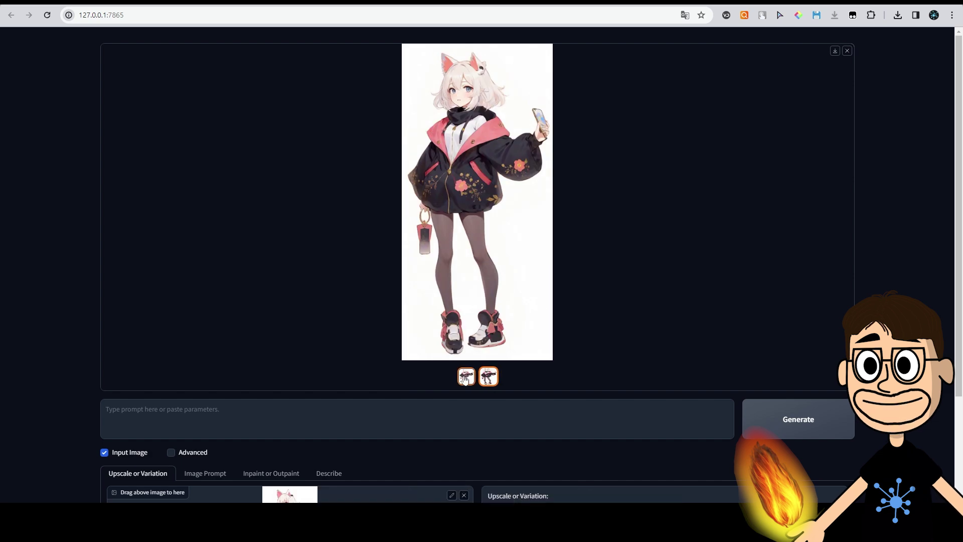
pyautogui.click(486, 380)
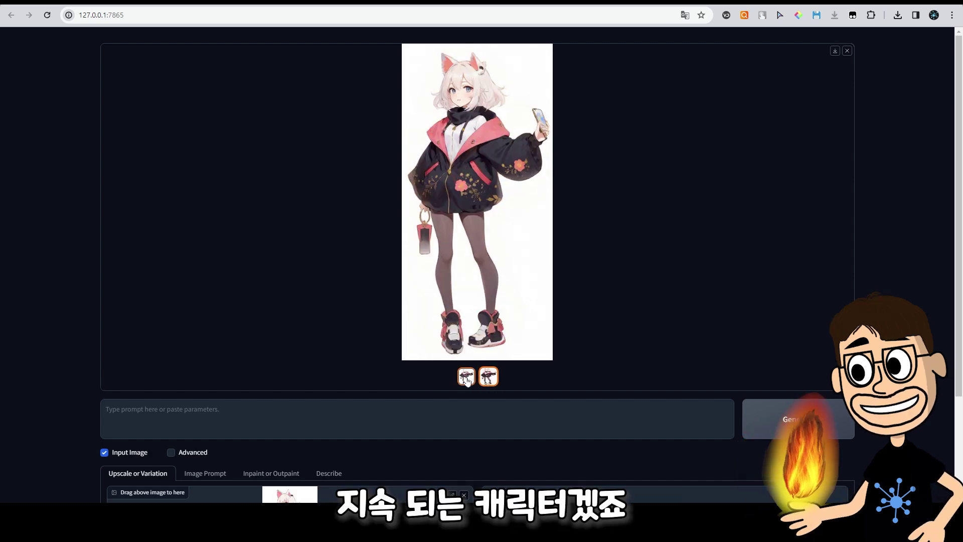
pyautogui.click(467, 380)
pyautogui.click(487, 377)
# Step: Load the first figure's side-view image as the Upscale or Variation input and generate a Vary (Subtle) variation with an empty prompt
pyautogui.scroll(-3, 961, 200)
pyautogui.moveTo(883, 321); pyautogui.dragTo(303, 427)
pyautogui.click(798, 286)
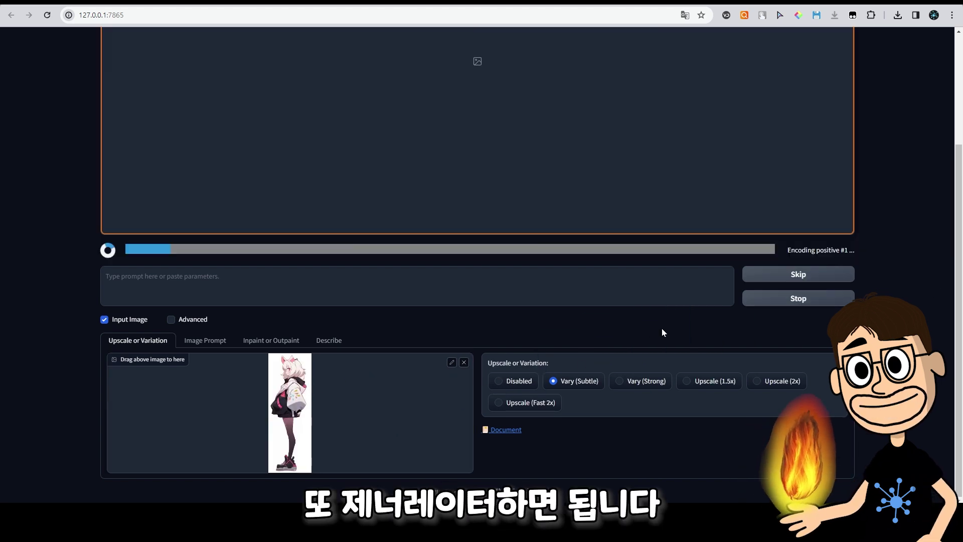
pyautogui.scroll(3, 480, 378)
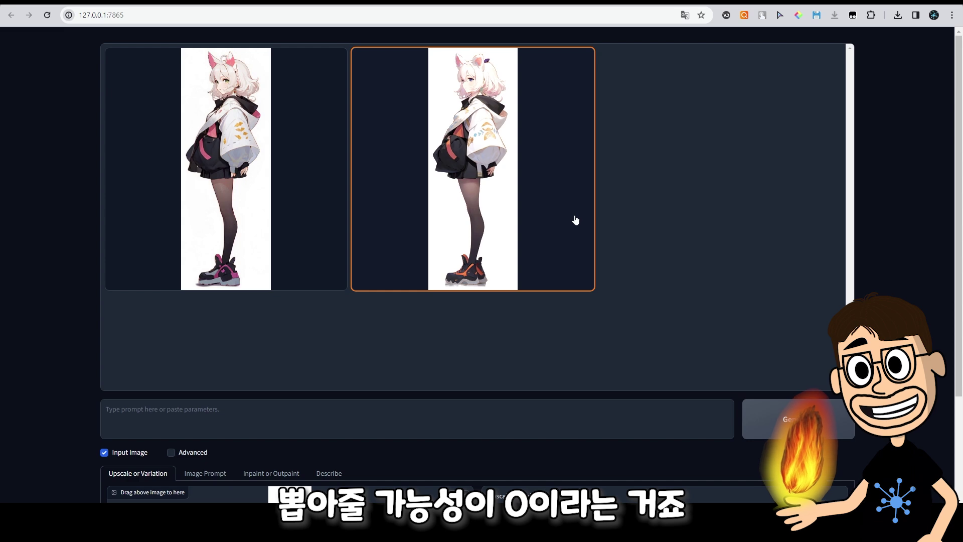
# Step: Replace the variation input with the second figure's image, the front view with the tail, and generate its Vary (Subtle) images
pyautogui.scroll(-3, 575, 220)
pyautogui.moveTo(473, 92); pyautogui.dragTo(483, 351)
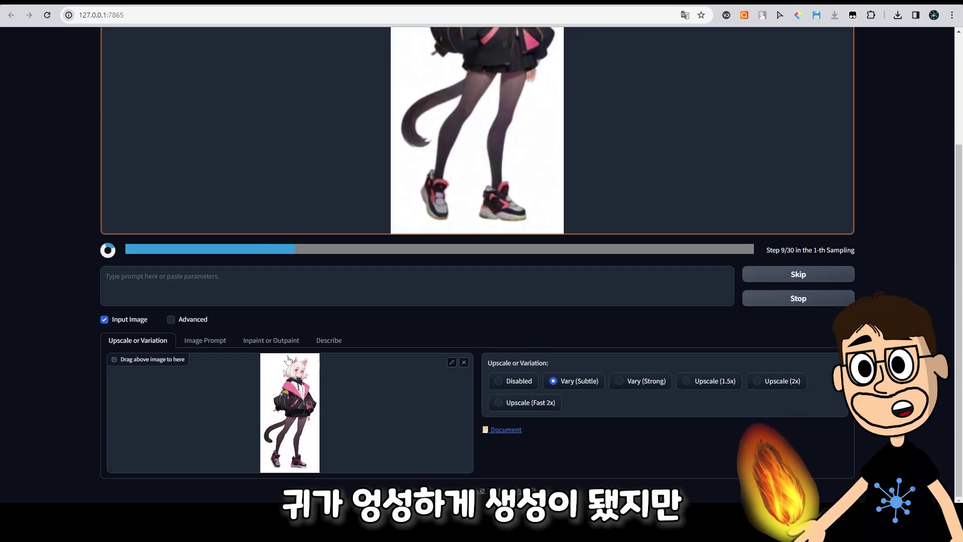
pyautogui.scroll(3, 457, 408)
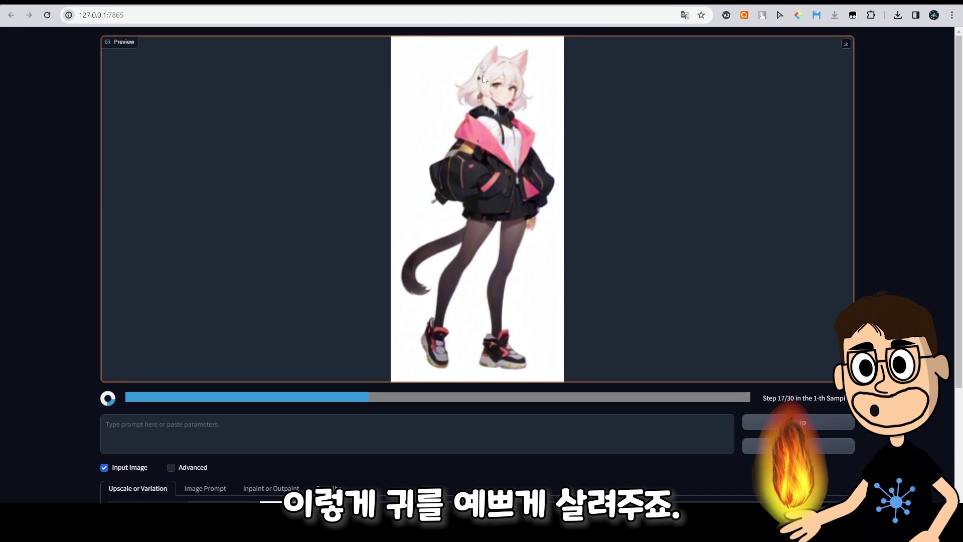
# Step: Compare the generated variations of the second and third figures with their source images
pyautogui.scroll(-3, 408, 279)
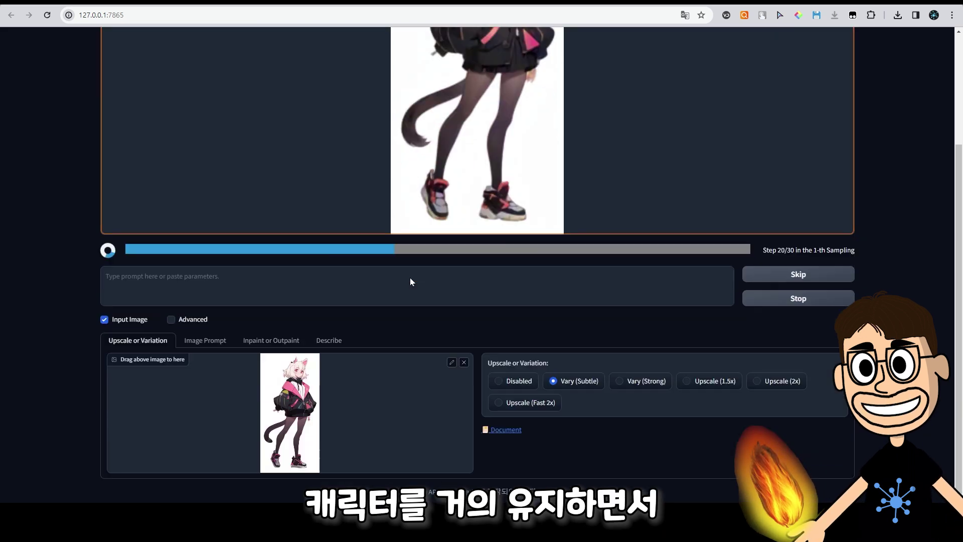
pyautogui.scroll(2, 390, 408)
pyautogui.scroll(-2, 321, 409)
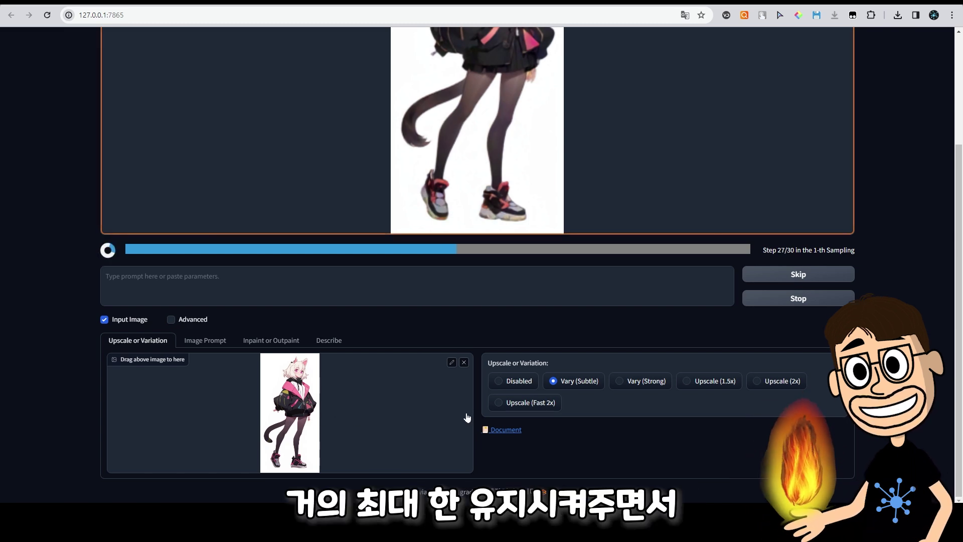
pyautogui.scroll(3, 446, 415)
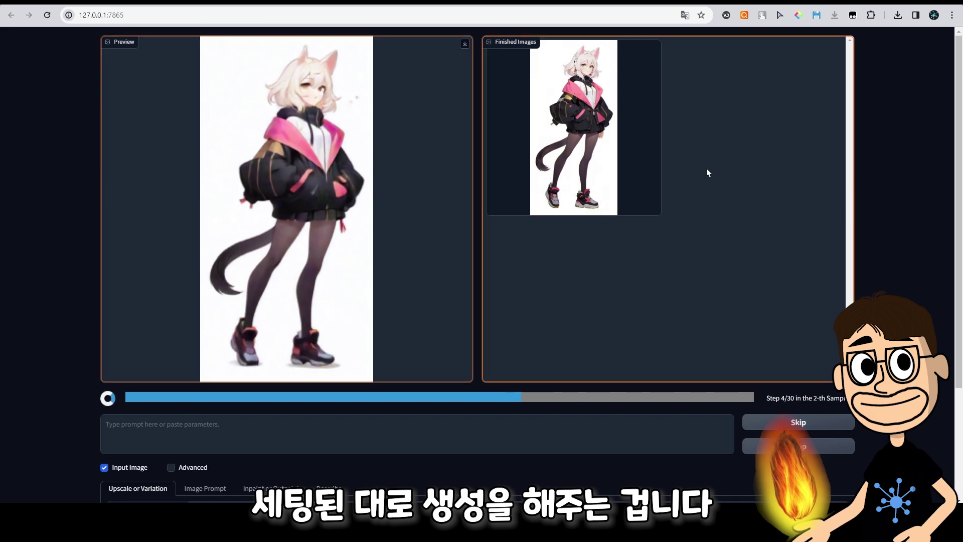
pyautogui.click(582, 124)
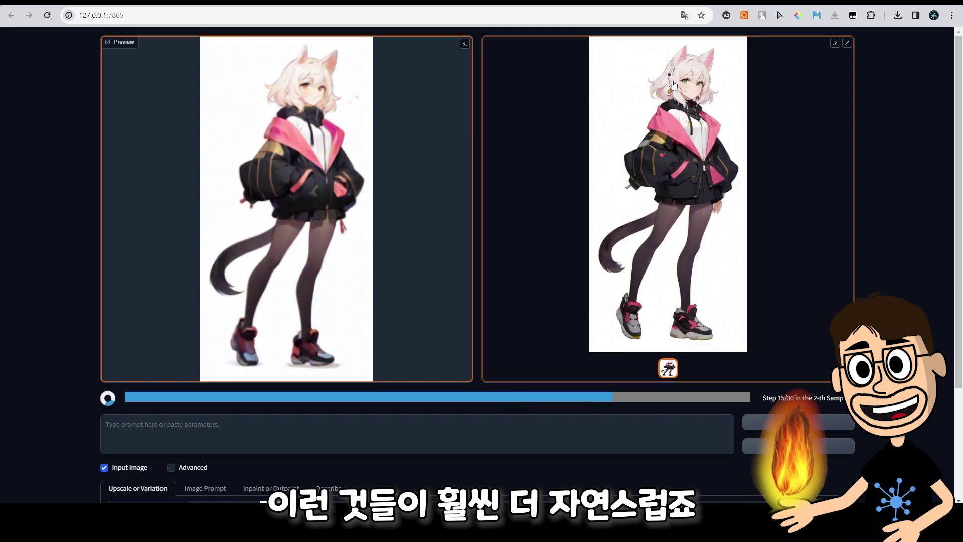
pyautogui.scroll(-3, 468, 353)
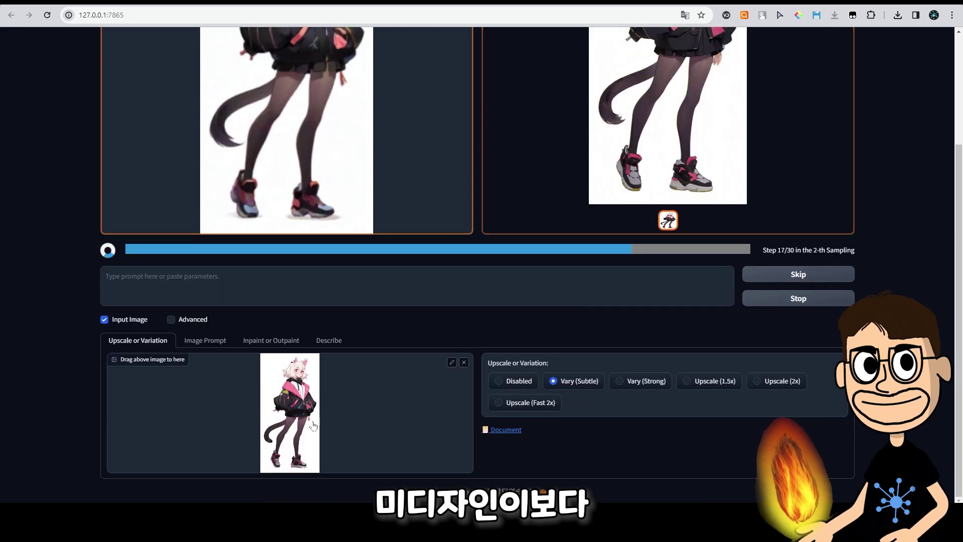
pyautogui.scroll(3, 468, 352)
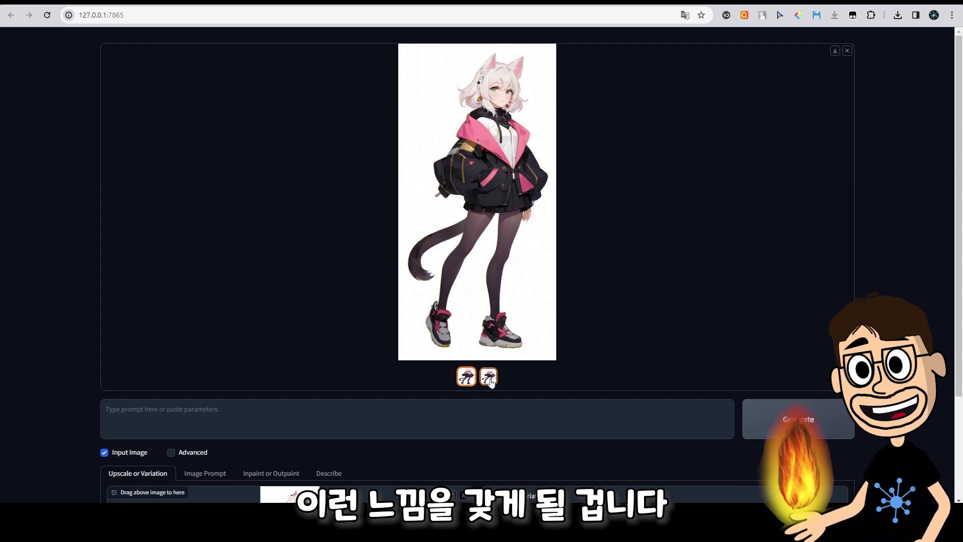
pyautogui.click(488, 377)
pyautogui.click(466, 377)
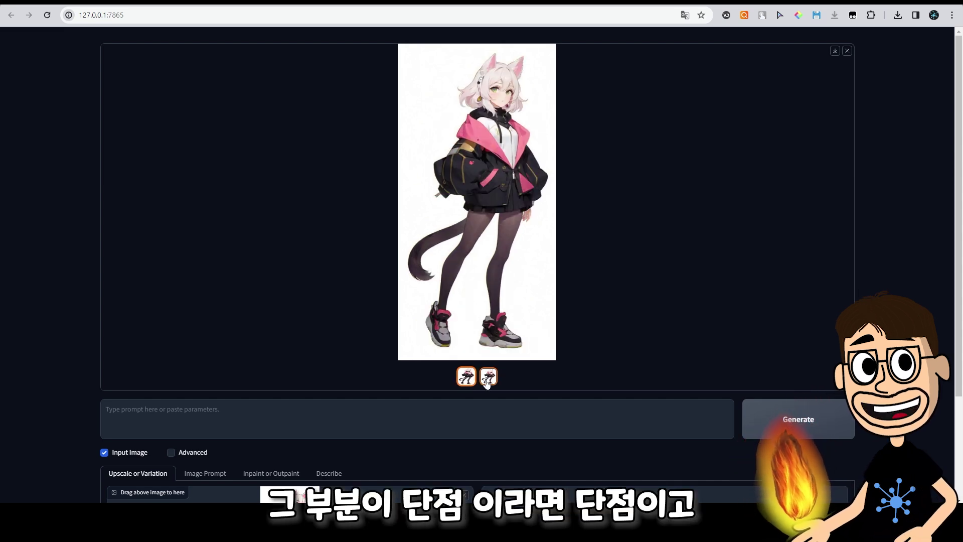
pyautogui.click(487, 379)
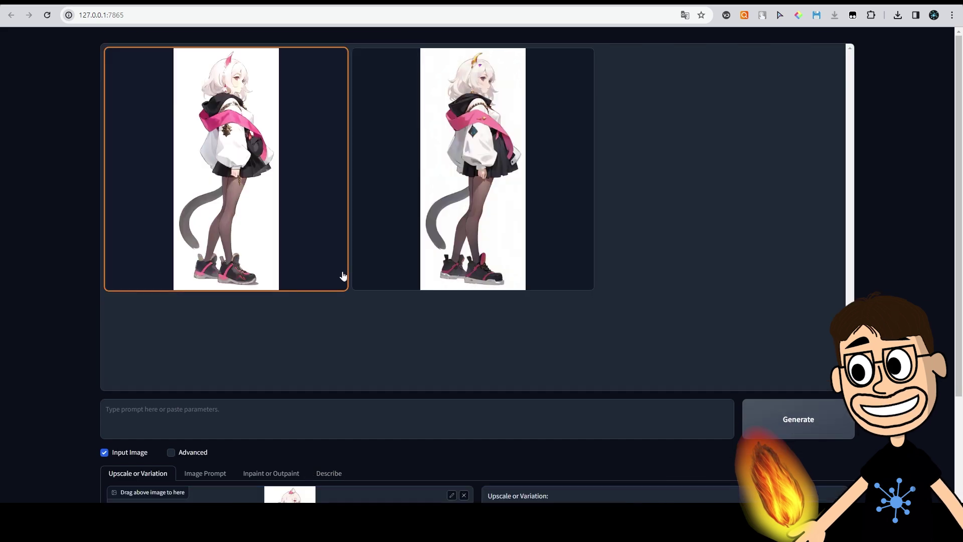
pyautogui.scroll(-3, 365, 319)
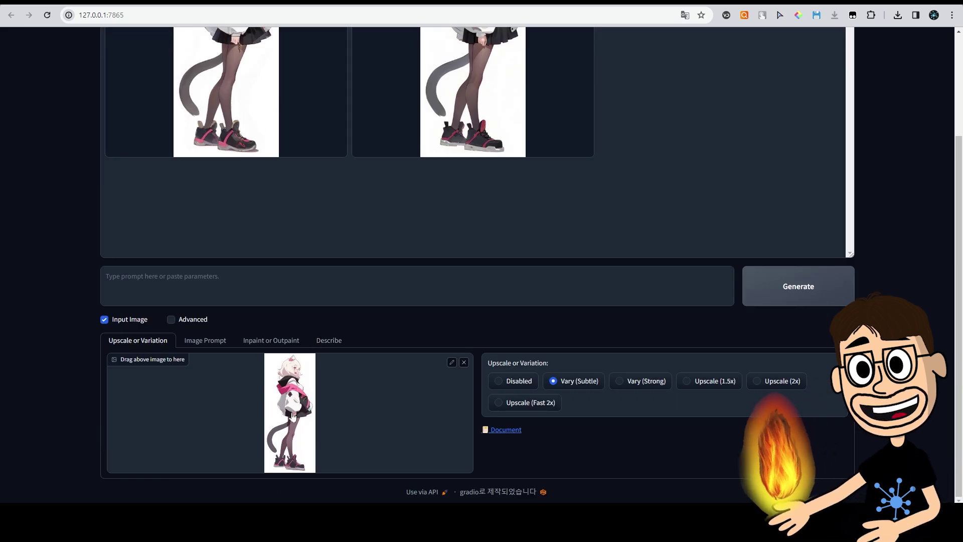
pyautogui.scroll(3, 366, 426)
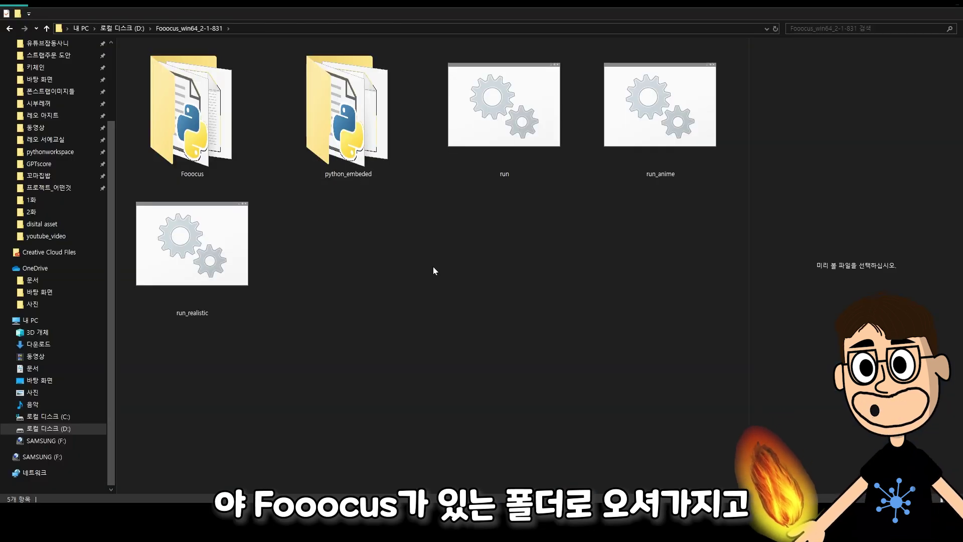
# Step: Switch to the file explorer, open the 2024-01-23 folder inside Fooocus outputs, and select the first cat girl variation
pyautogui.doubleClick(198, 121)
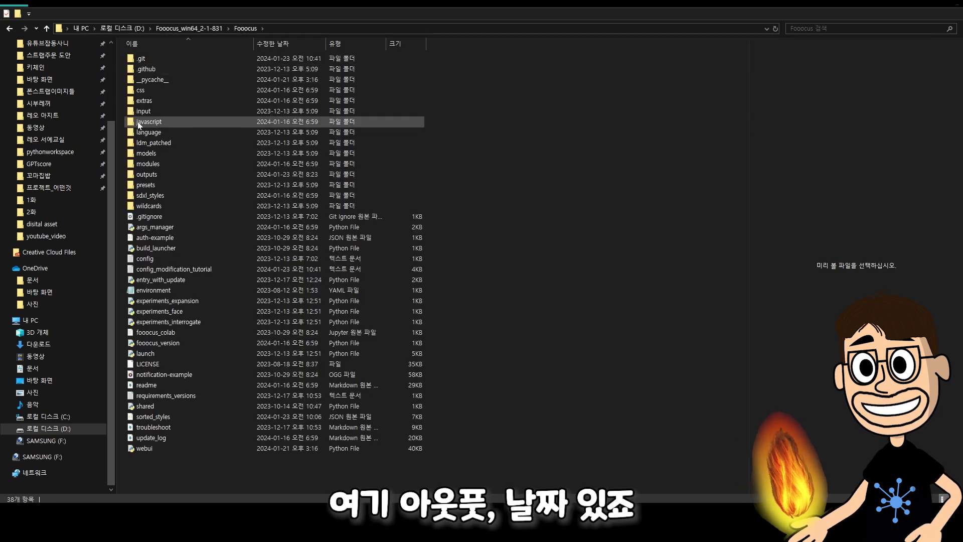
pyautogui.doubleClick(146, 174)
pyautogui.doubleClick(148, 163)
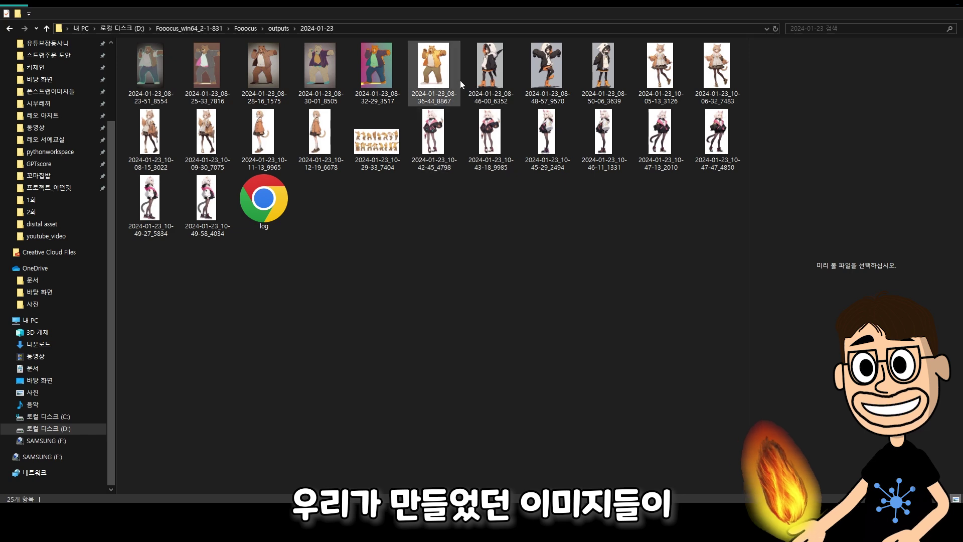
pyautogui.click(430, 133)
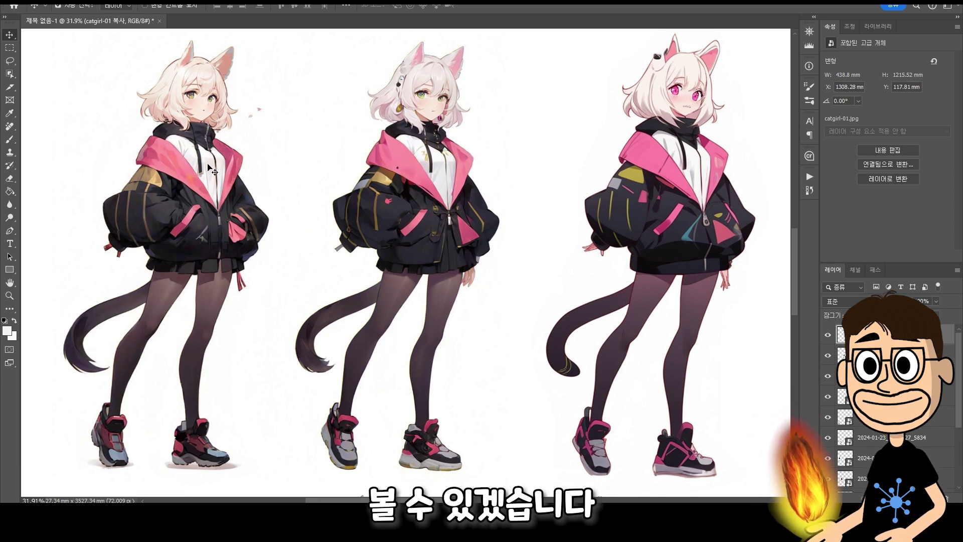
# Step: In the Photoshop comparison document, move the original catgirl-04 figure slightly closer to its two Fooocus variations, to X 2932.62 mm and Y 2362.25 mm
pyautogui.scroll(-5, 789, 347)
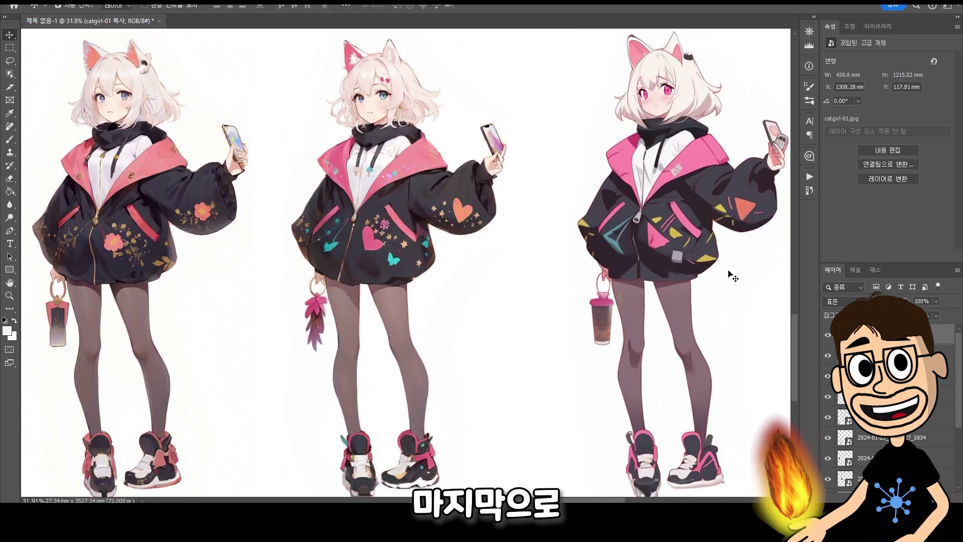
pyautogui.click(664, 215)
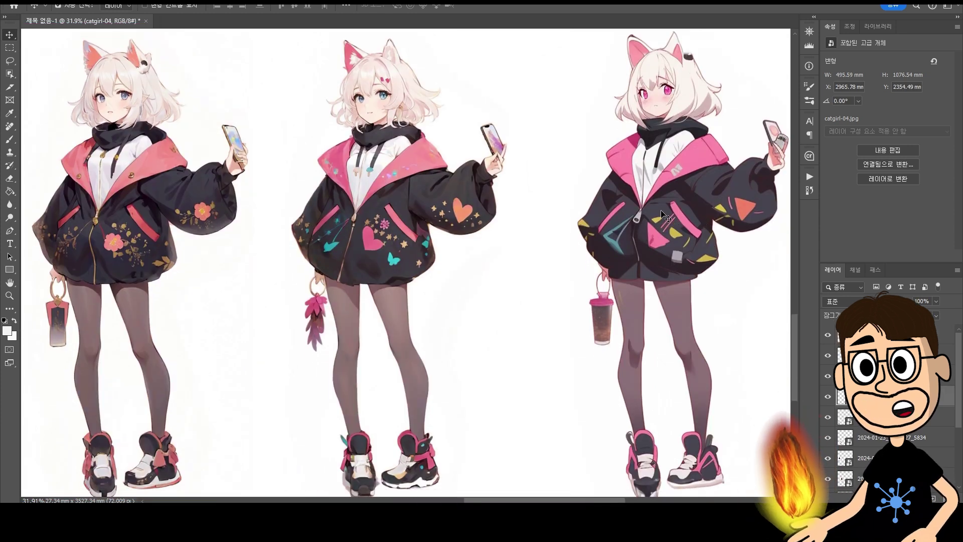
pyautogui.moveTo(664, 216); pyautogui.dragTo(652, 219)
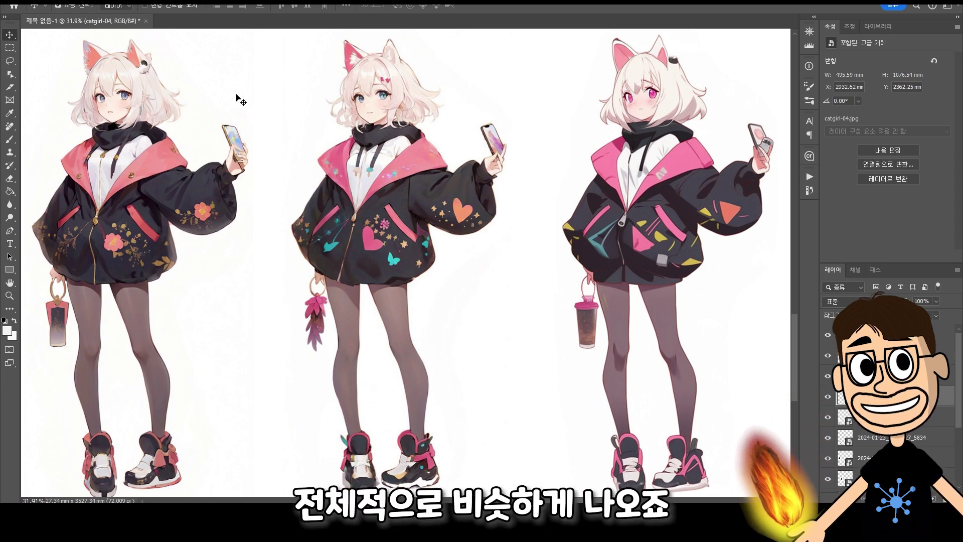
pyautogui.scroll(-5, 376, 235)
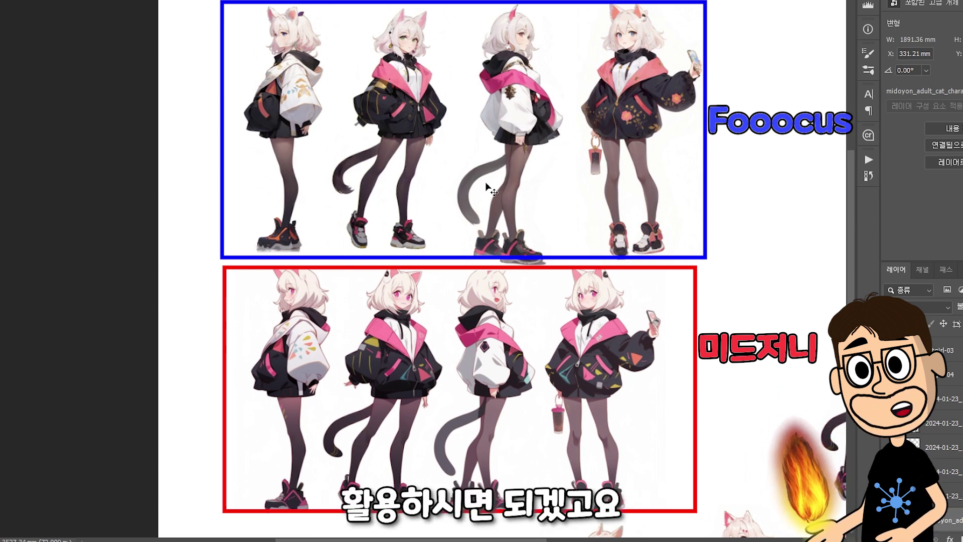
pyautogui.moveTo(131, 50); pyautogui.dragTo(98, 183)
pyautogui.moveTo(144, 38); pyautogui.dragTo(700, 196)
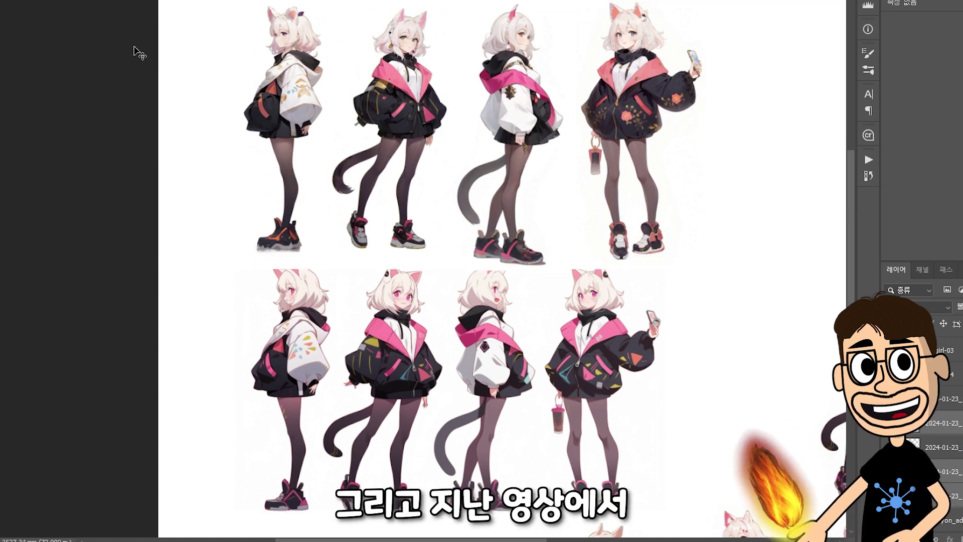
pyautogui.click(139, 53)
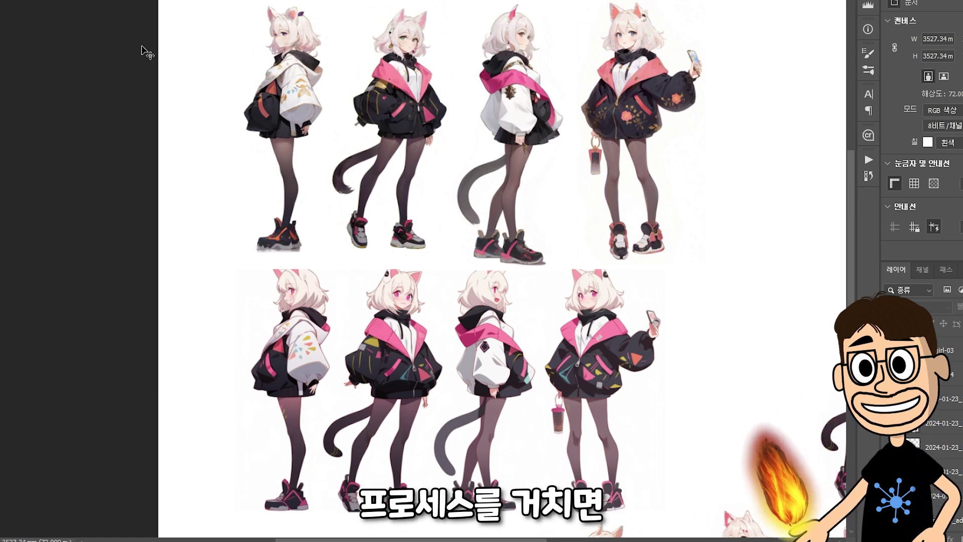
pyautogui.click(635, 91)
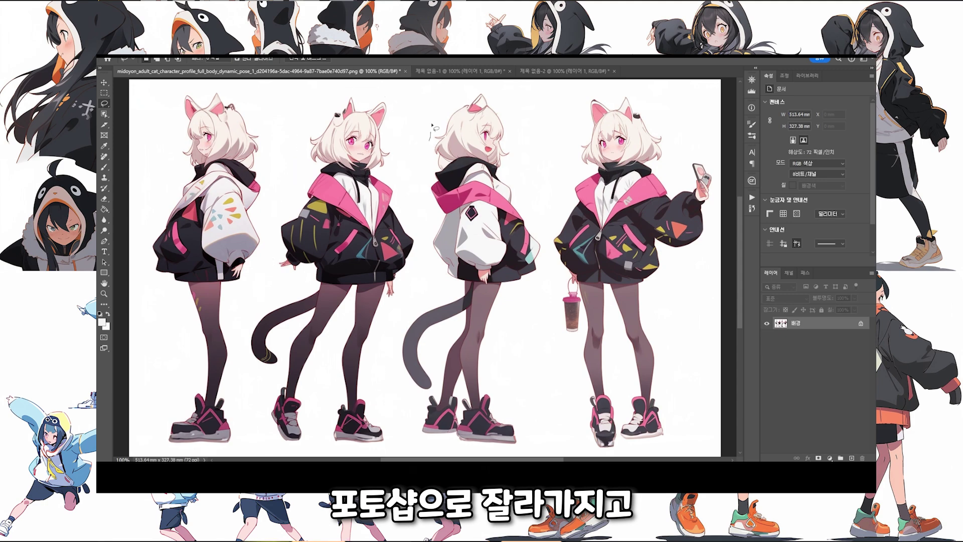
# Step: Outline the third figure on the character sheet with the Lasso tool and paste it into a new clipboard-sized document
pyautogui.moveTo(431, 125)
pyautogui.mouseDown()
pyautogui.moveTo(528, 130)
pyautogui.moveTo(527, 444)
pyautogui.moveTo(403, 321)
pyautogui.moveTo(430, 145)
pyautogui.mouseUp()
pyautogui.hotkey('ctrl', 'n')
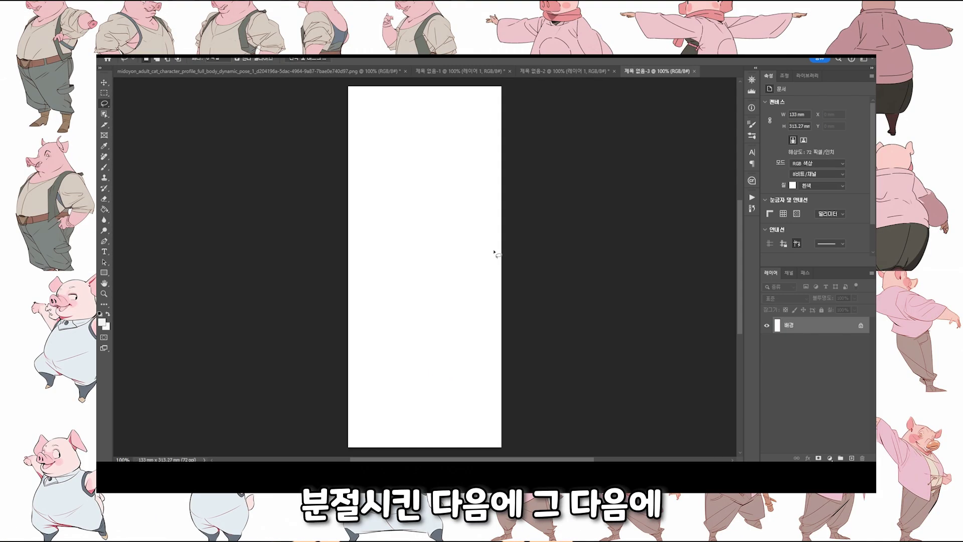
pyautogui.hotkey('ctrl', 'v')
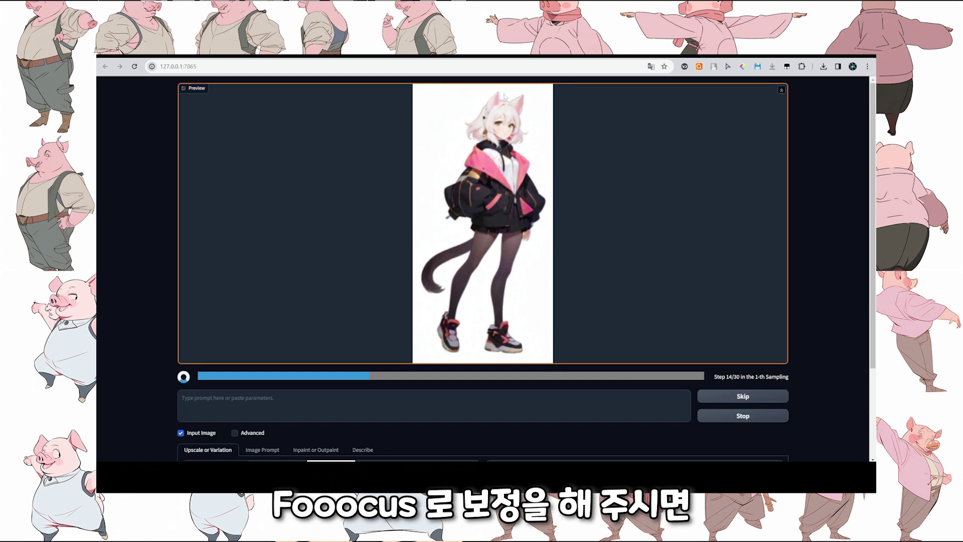
pyautogui.scroll(-3, 430, 280)
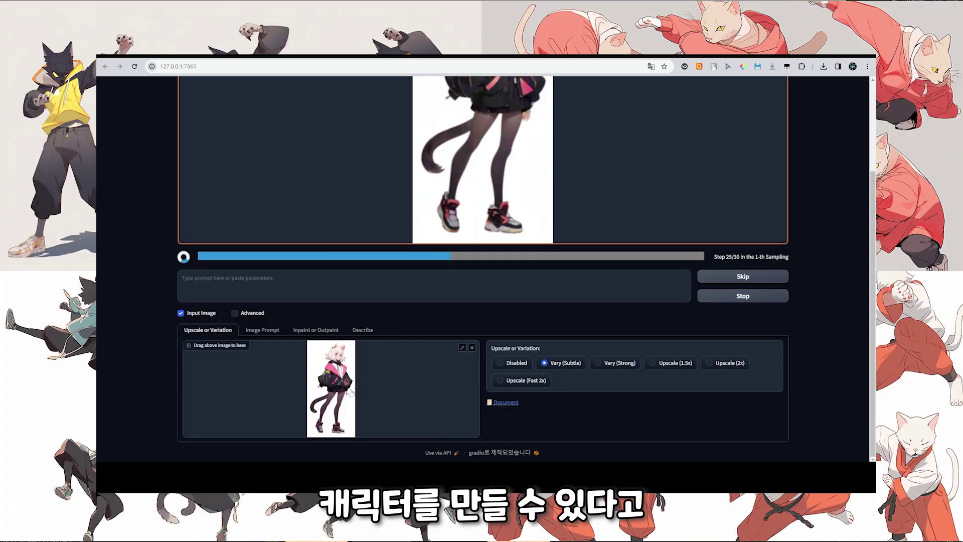
pyautogui.scroll(2, 452, 396)
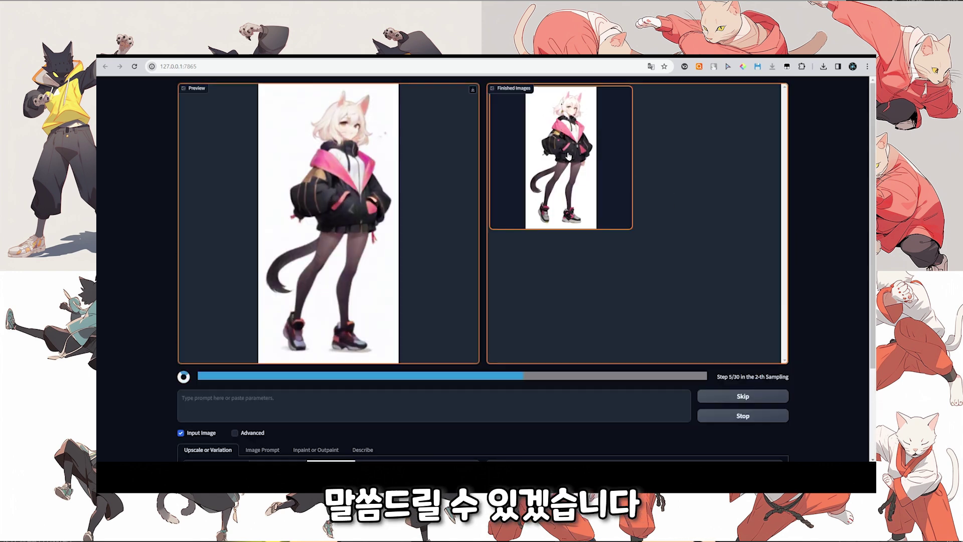